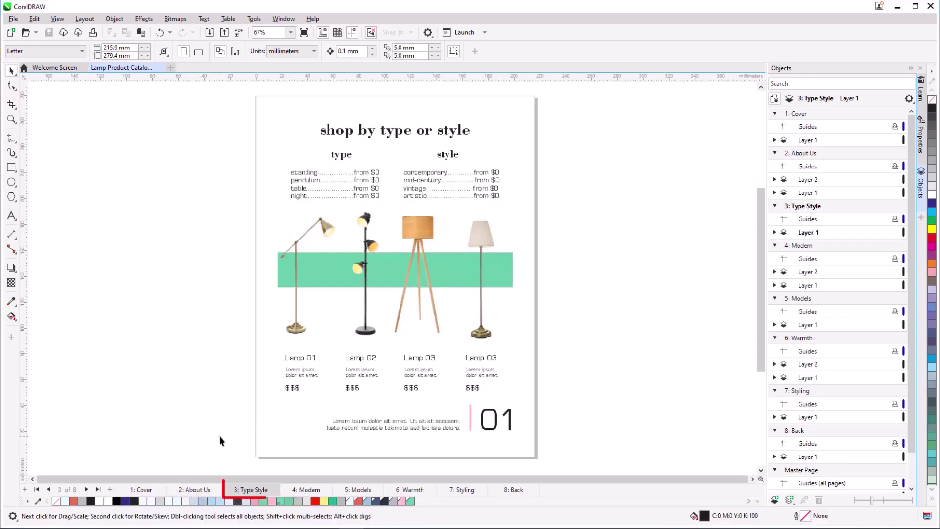
right_click(248, 489)
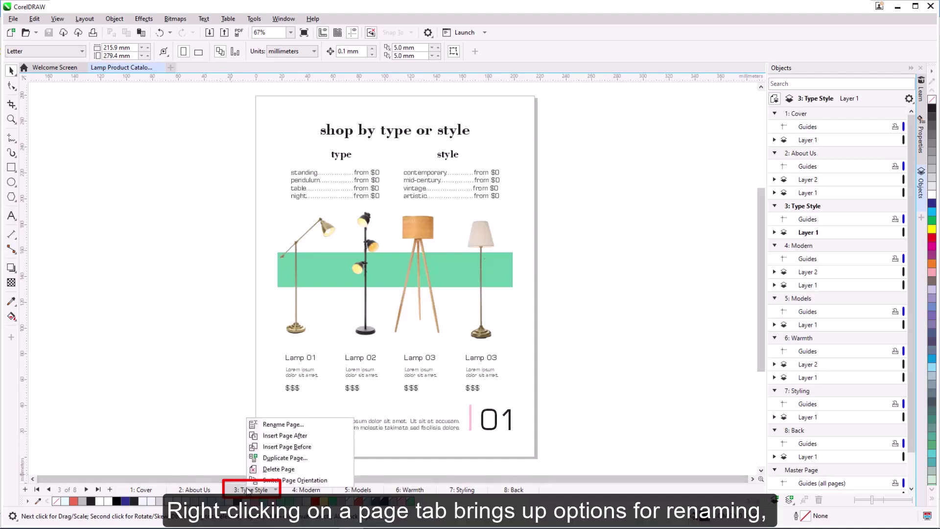
click(239, 462)
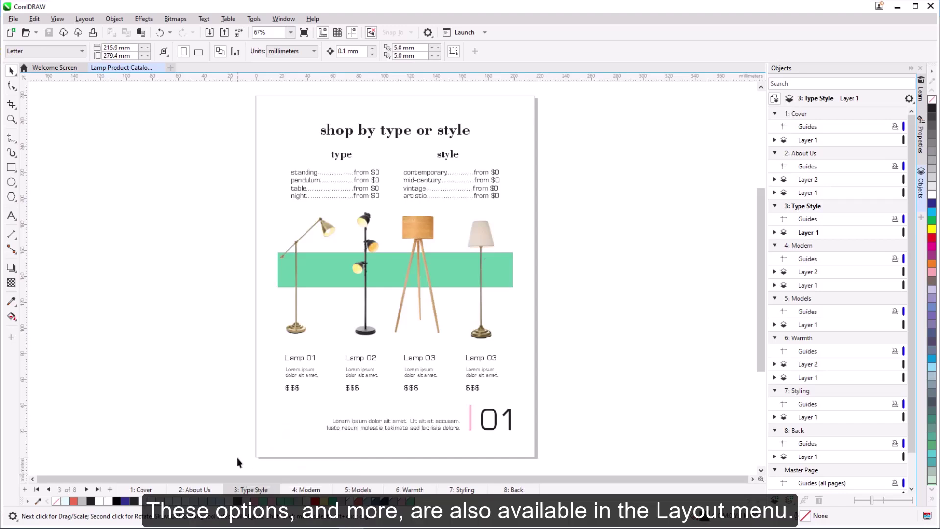
click(89, 21)
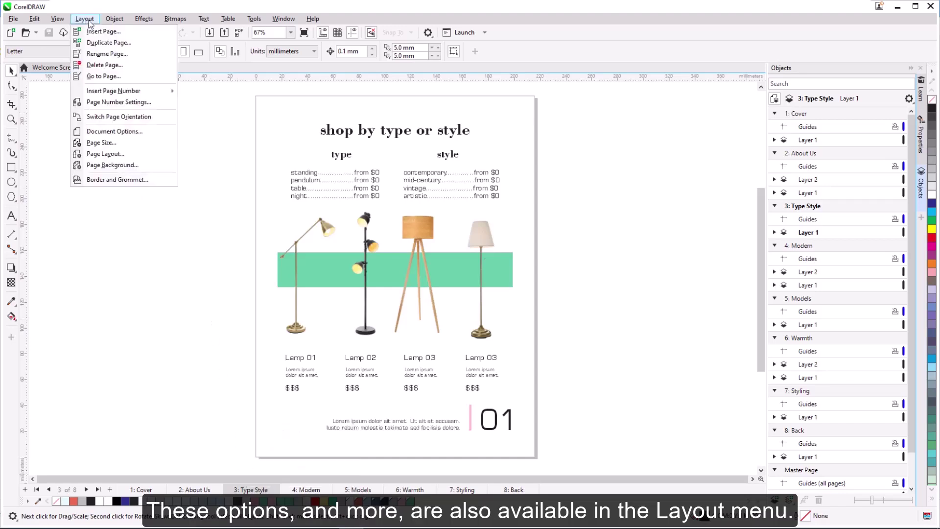
click(89, 22)
mouse_move(243, 491)
mouse_down()
mouse_move(305, 493)
mouse_move(242, 491)
mouse_up()
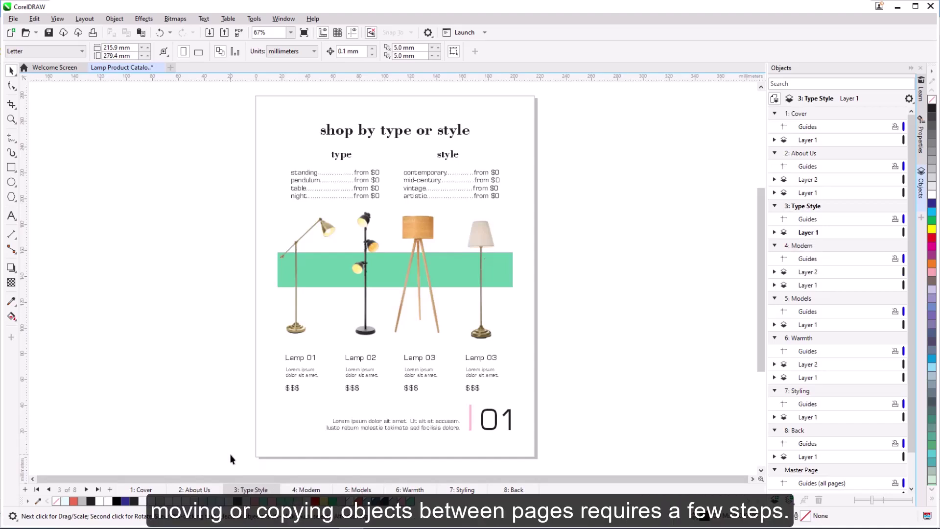
Cut the striped circle from the Cover page, paste it onto the About Us page, and position it beside the photo, overlapping the pink bar.
click(142, 489)
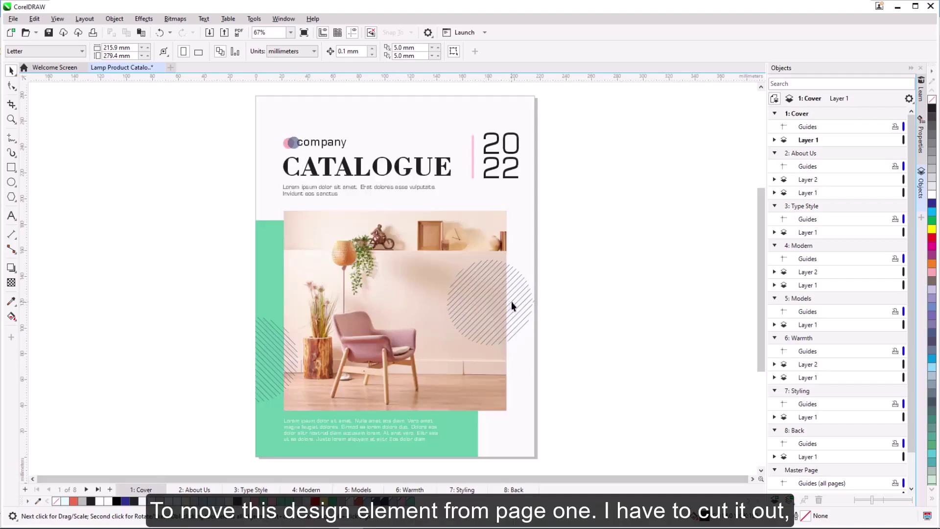
click(510, 306)
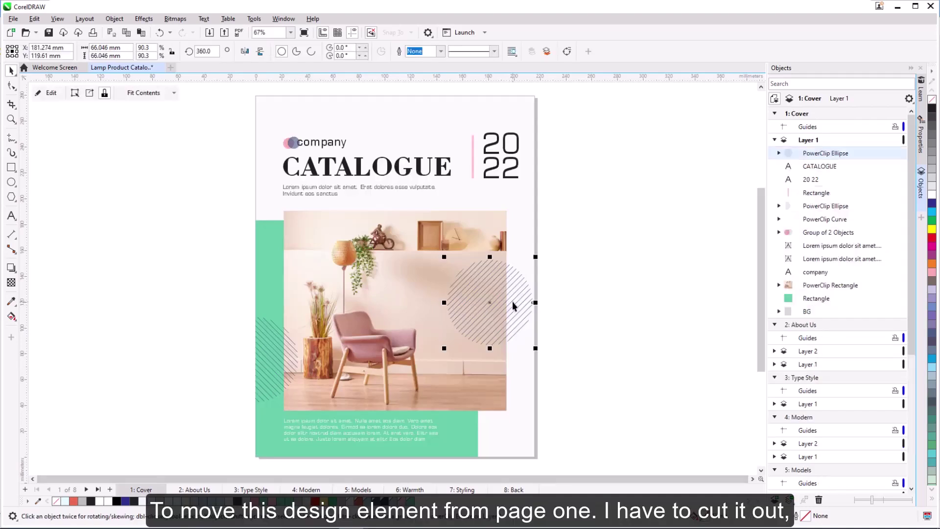
key(ctrl+x)
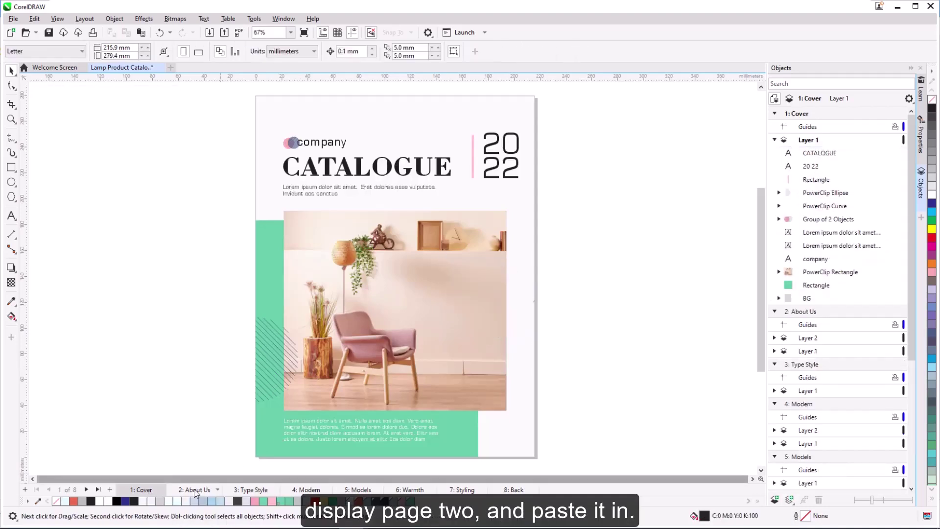
click(194, 490)
key(ctrl+v)
drag(478, 301, 472, 204)
click(582, 237)
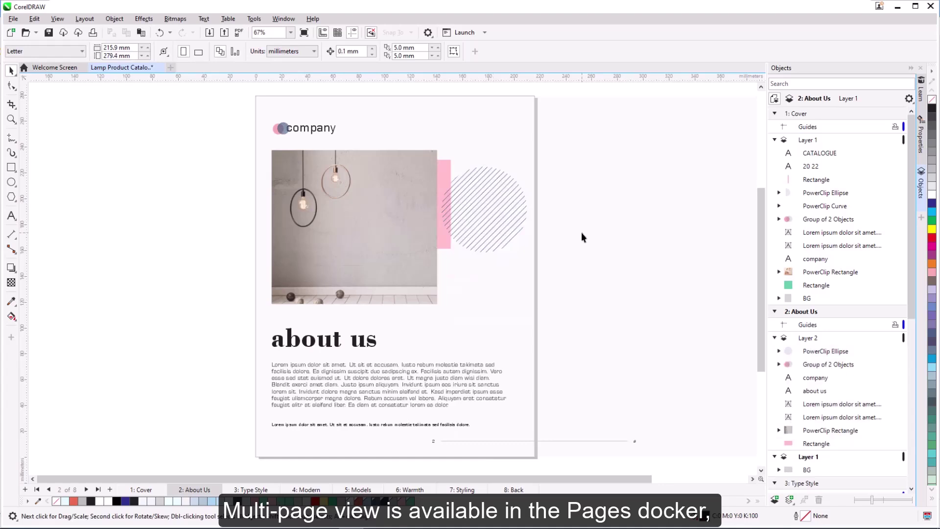
click(288, 21)
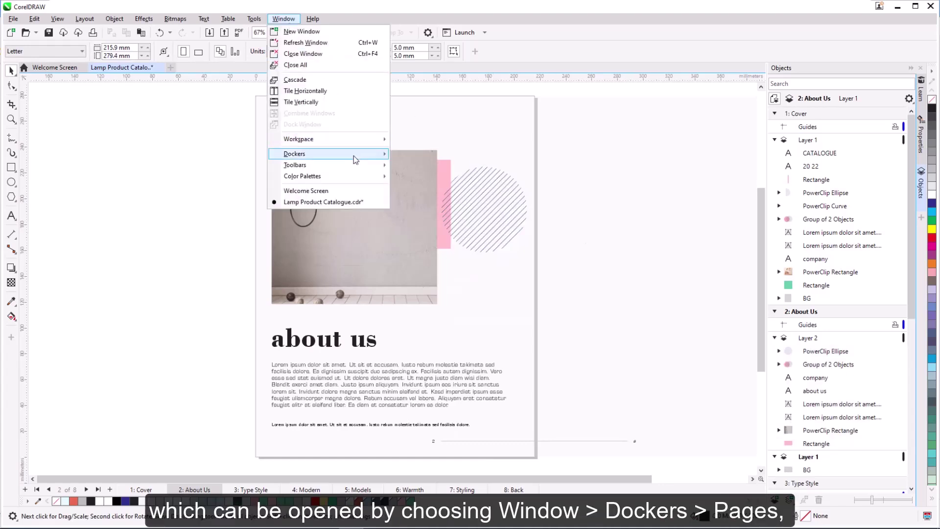
mouse_move(355, 159)
key(Escape)
key(Escape)
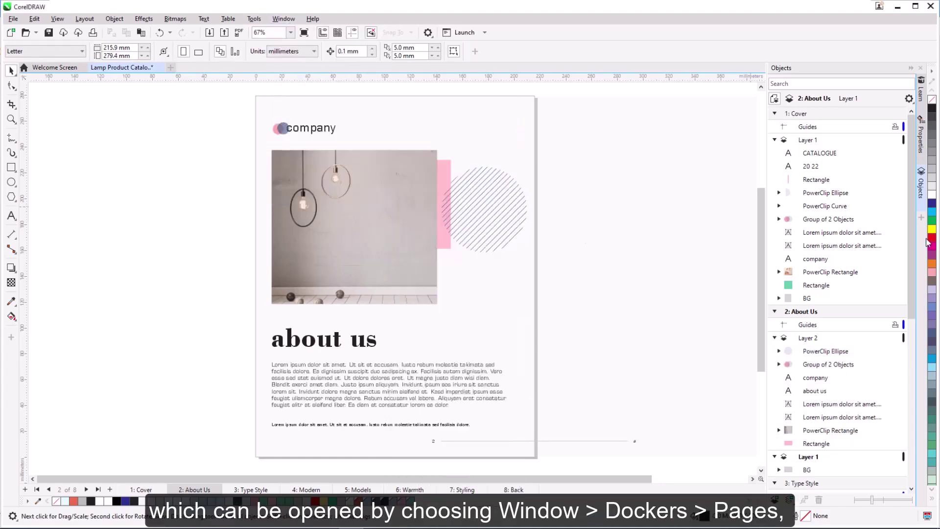
Add the Pages docker to the open dockers.
click(921, 219)
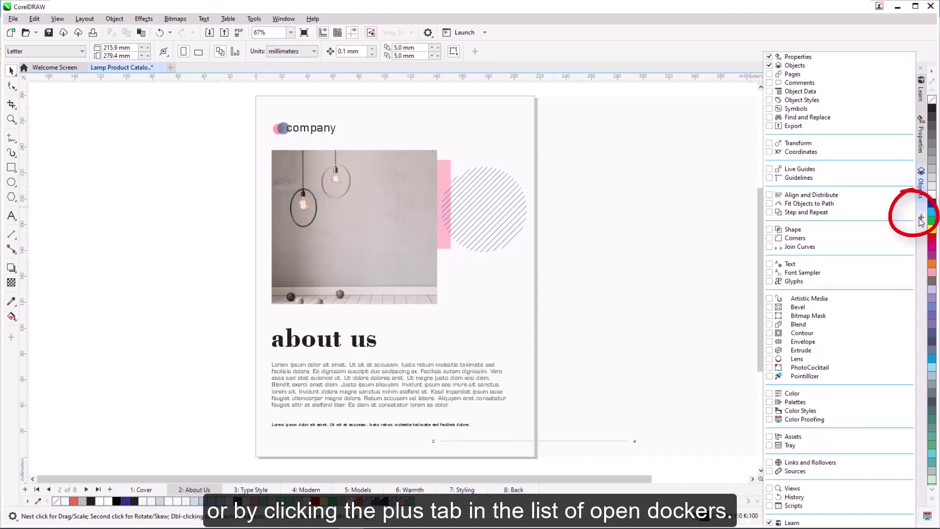
click(792, 74)
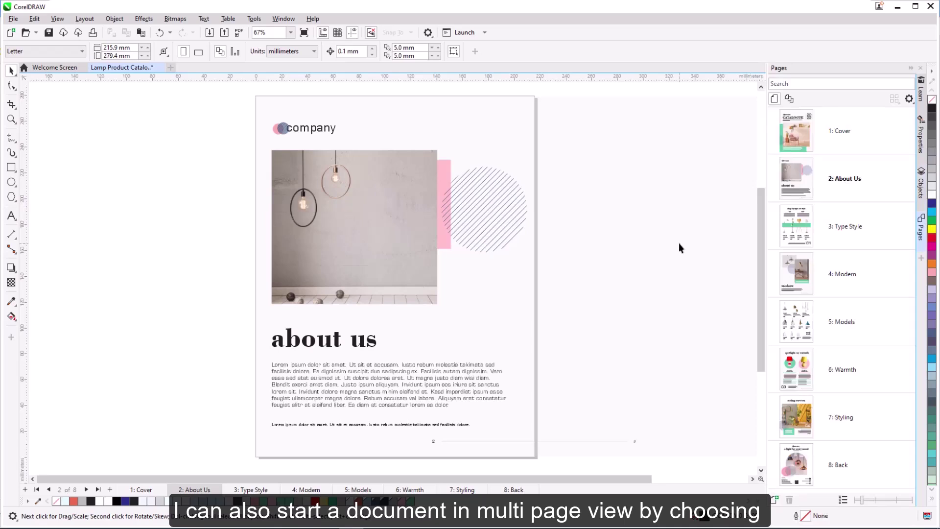
click(14, 19)
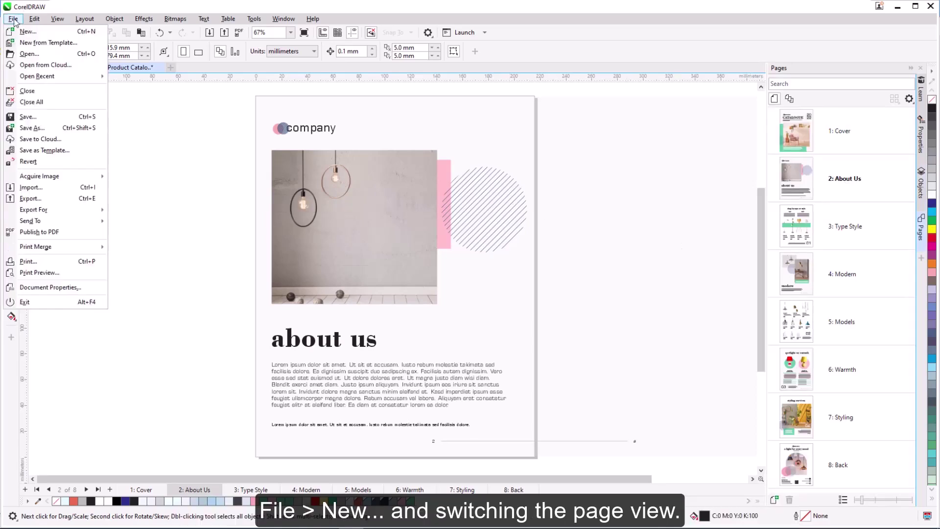
click(28, 32)
click(467, 225)
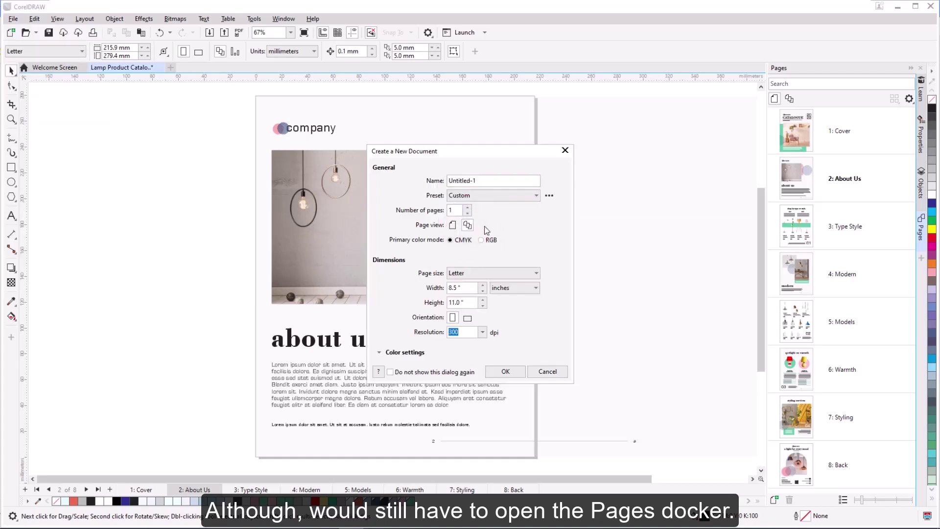
click(546, 371)
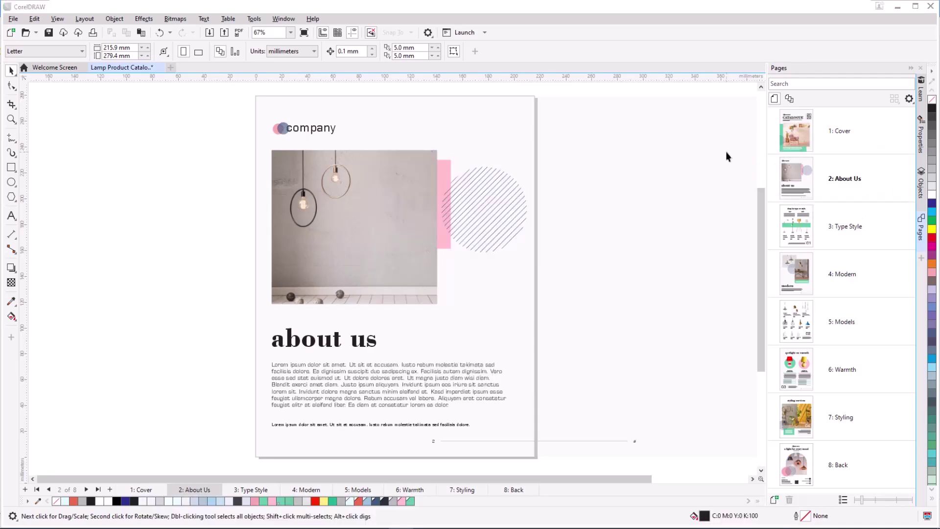
Insert a blank page after the Modern page and delete that new page again.
key(ctrl+a)
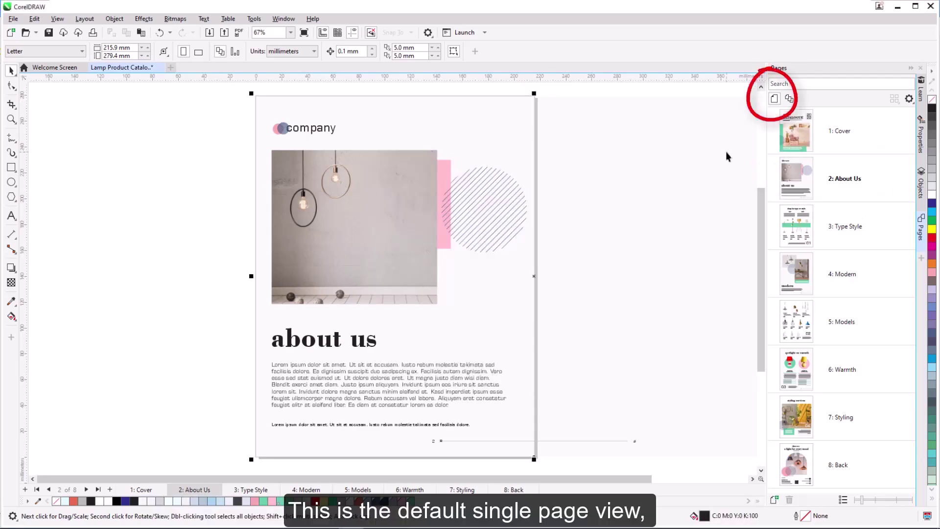
click(842, 222)
click(851, 275)
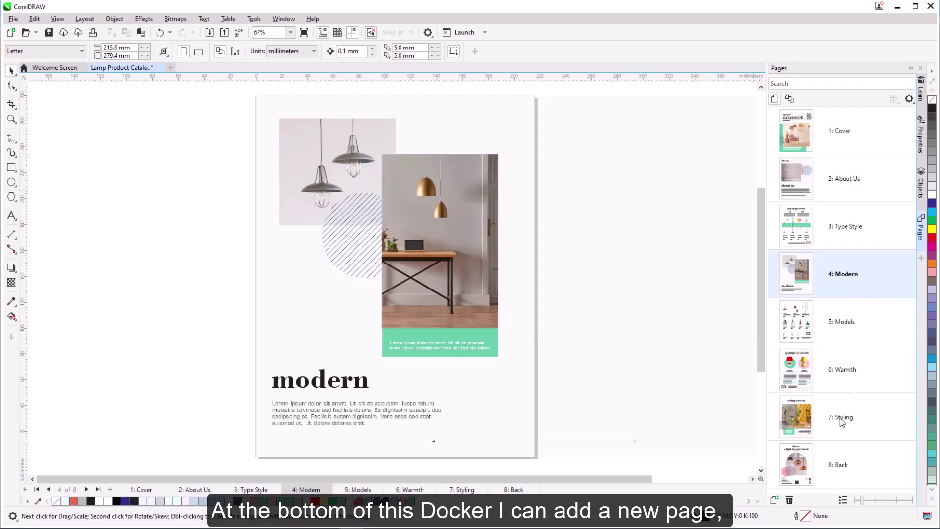
click(776, 501)
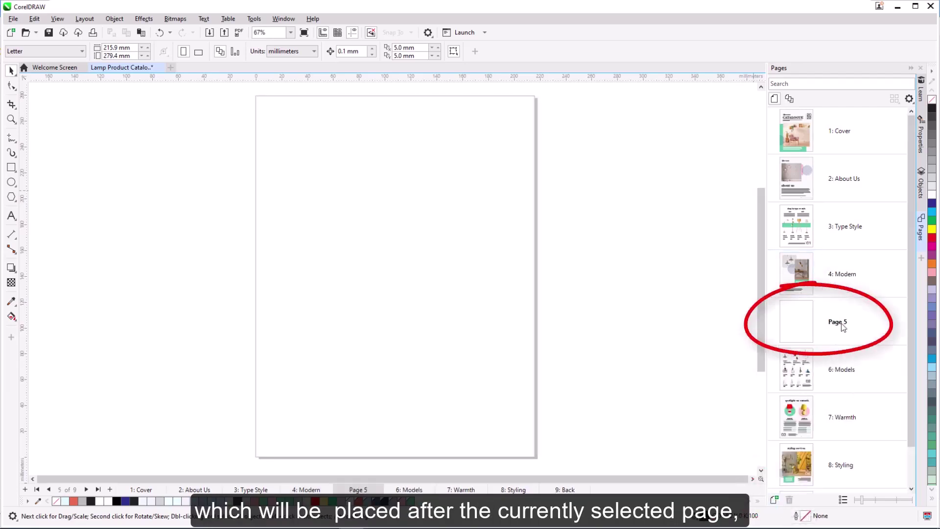
click(843, 327)
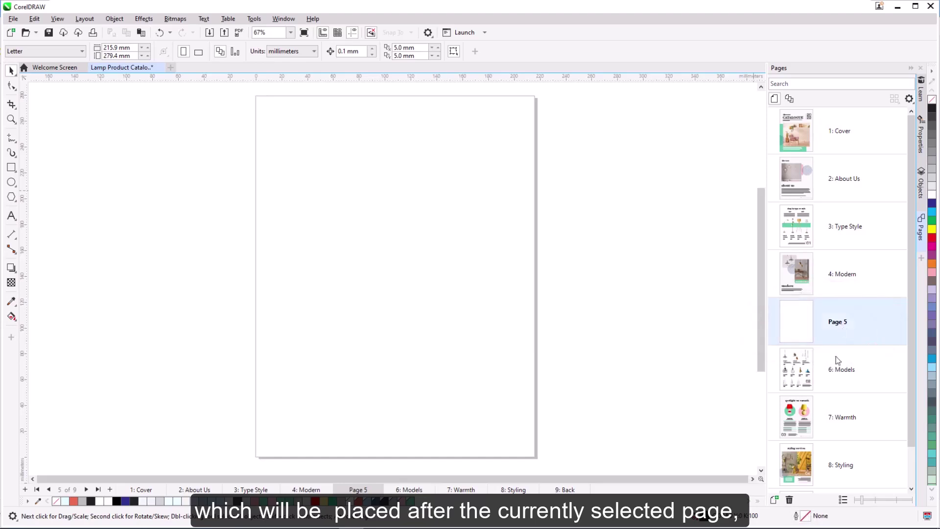
click(788, 499)
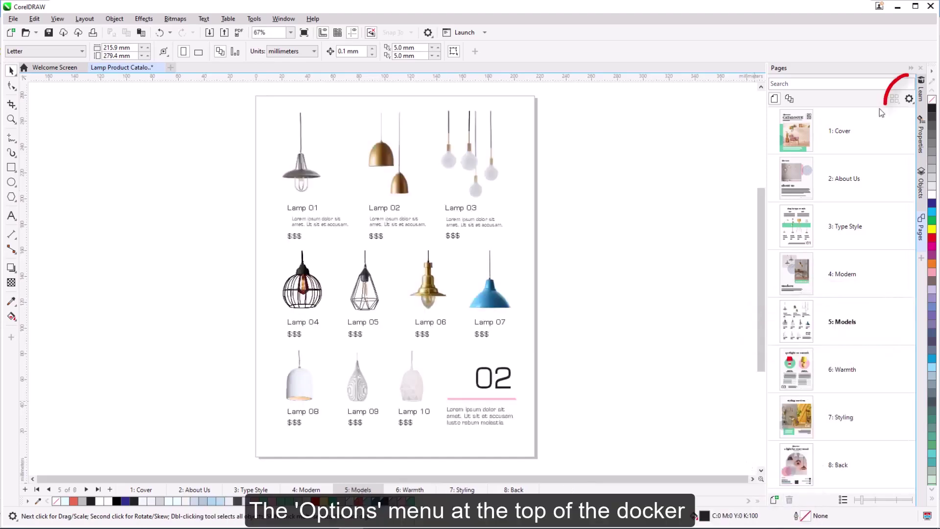
click(909, 99)
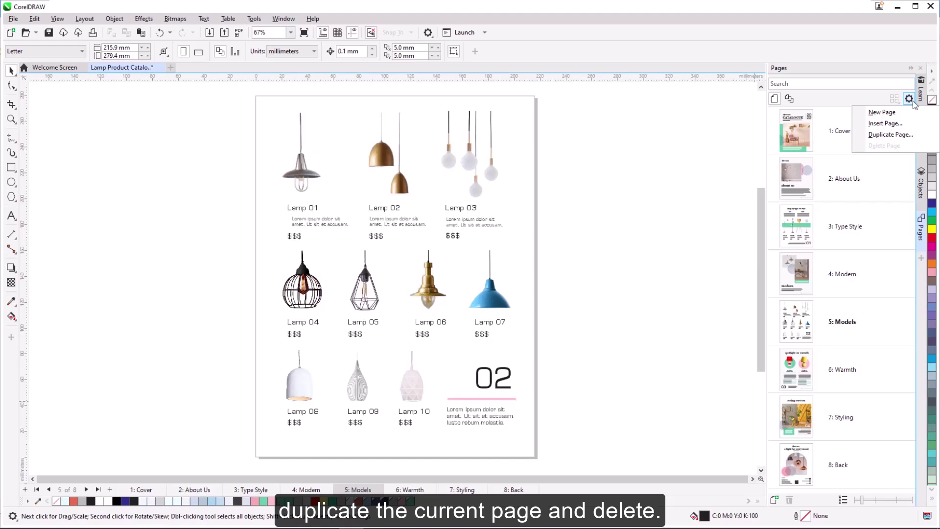
click(913, 103)
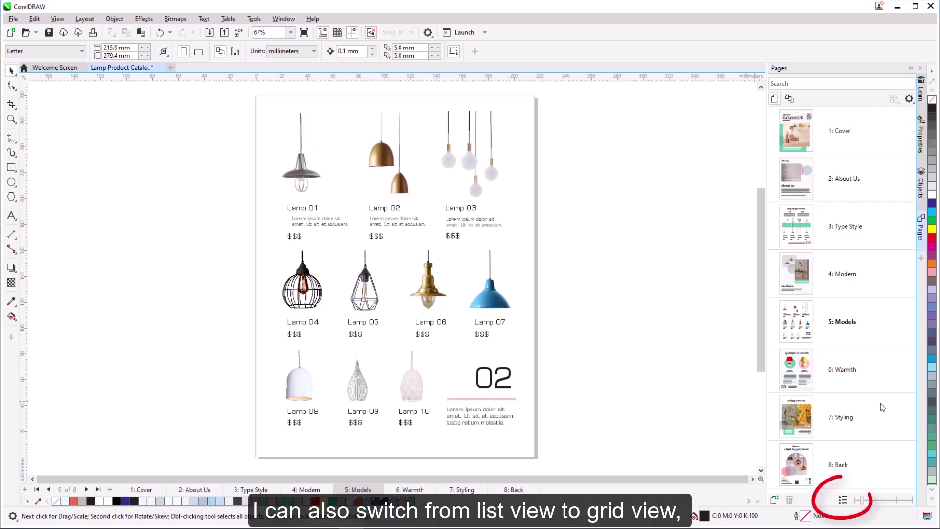
Switch the page thumbnails to grid view and back to list view.
click(843, 500)
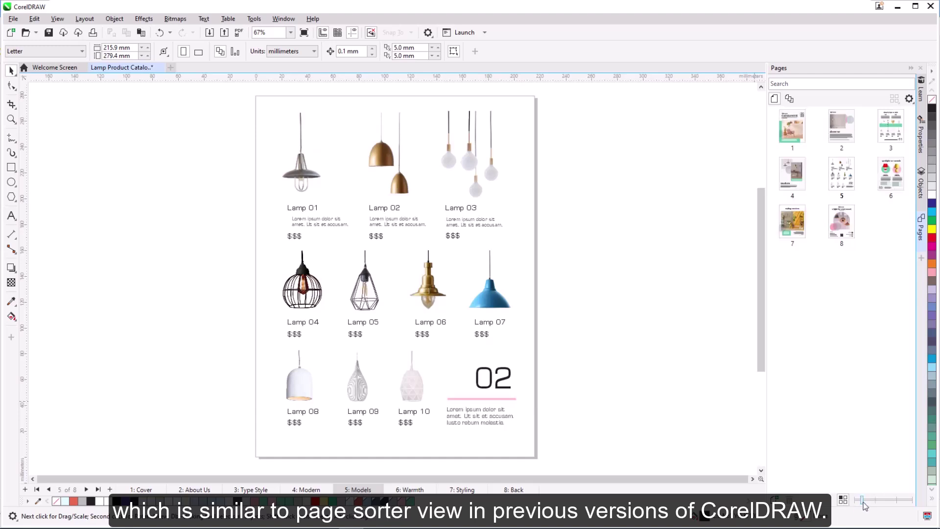
drag(863, 502, 862, 499)
click(842, 500)
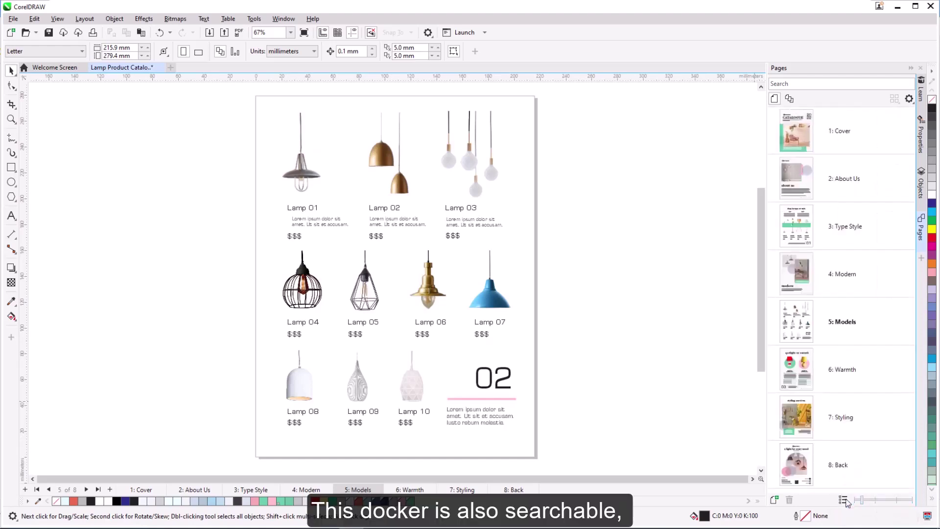
Search the document's pages for "models" and clear the search.
click(818, 85)
text(models)
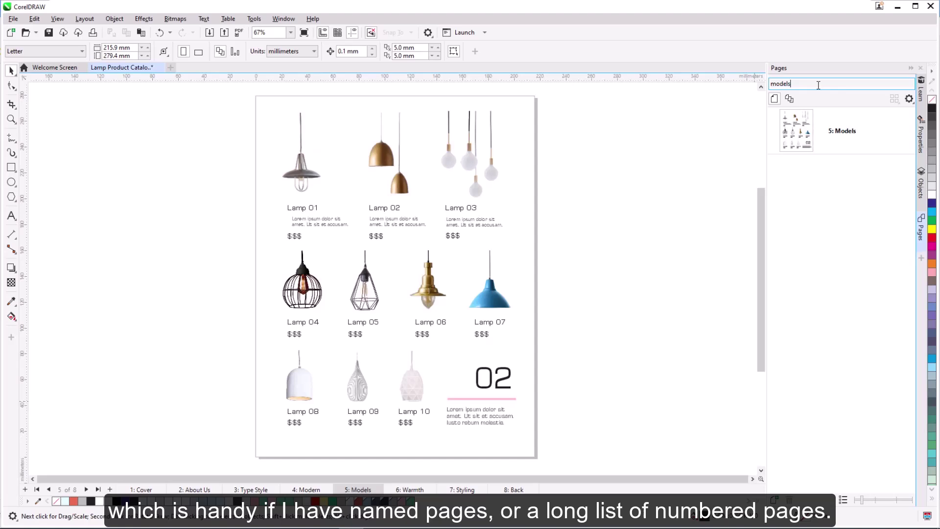
key(BackSpace)
key(BackSpace)
key(BackSpace)
key(BackSpace)
key(BackSpace)
key(BackSpace)
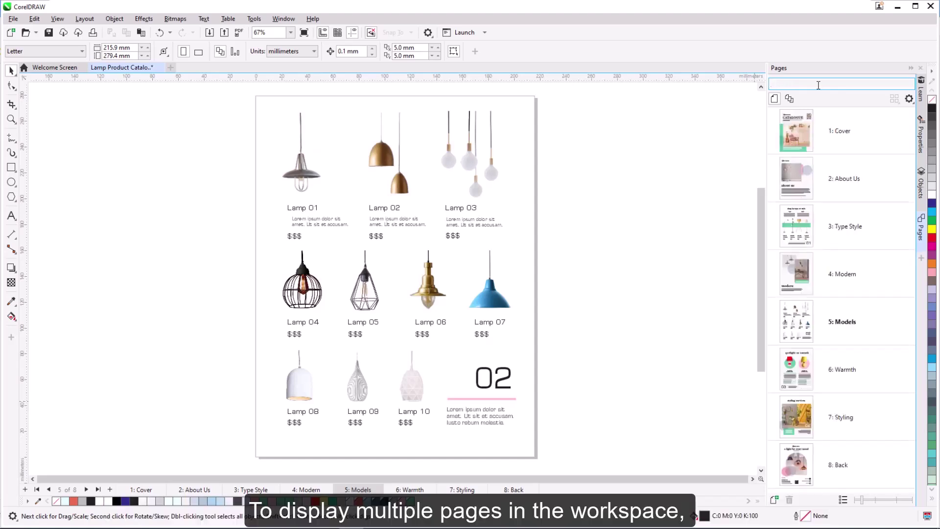
Display all pages in multi-page view, select the Type Style page and zoom to it.
click(790, 99)
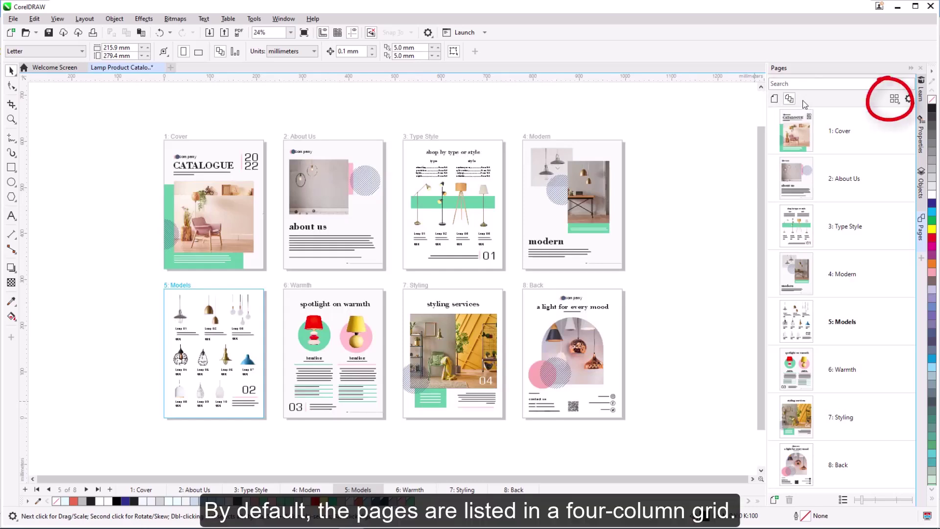
click(854, 184)
mouse_move(858, 189)
mouse_down()
mouse_move(858, 234)
mouse_move(857, 168)
mouse_up()
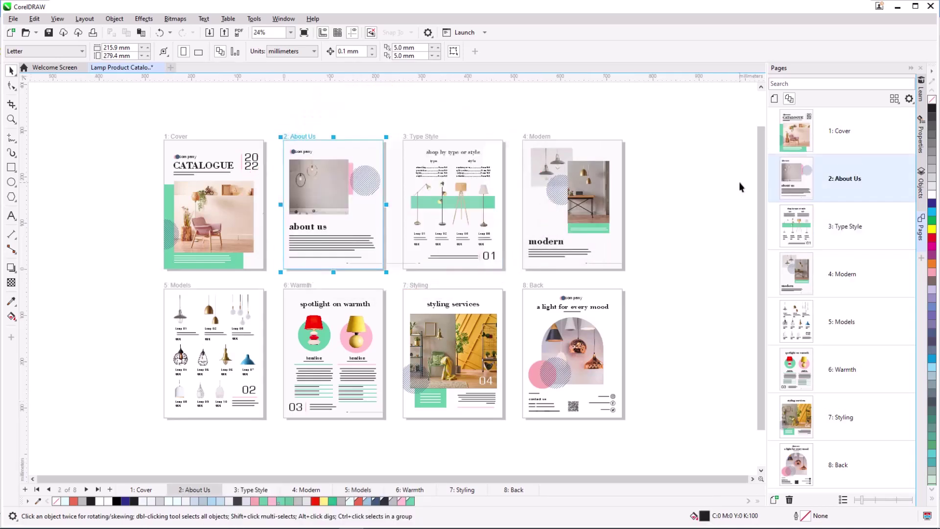
click(842, 232)
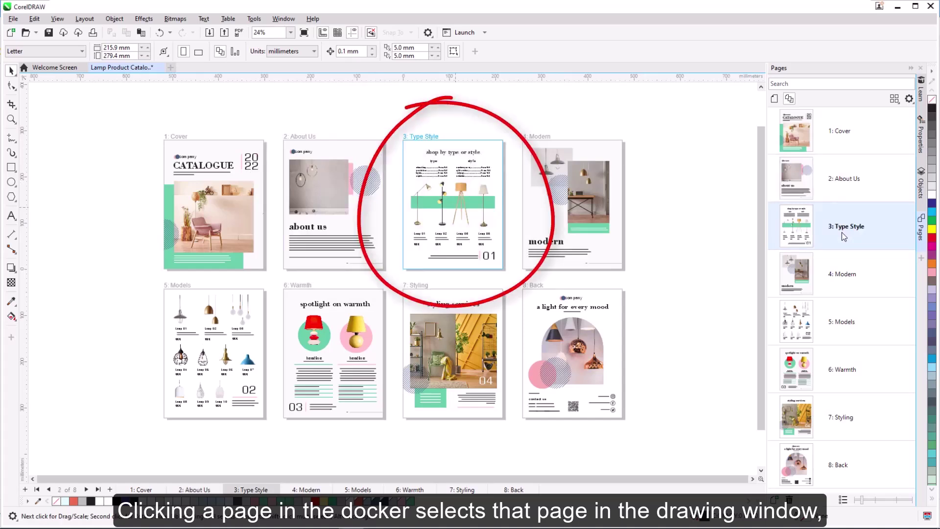
double_click(801, 239)
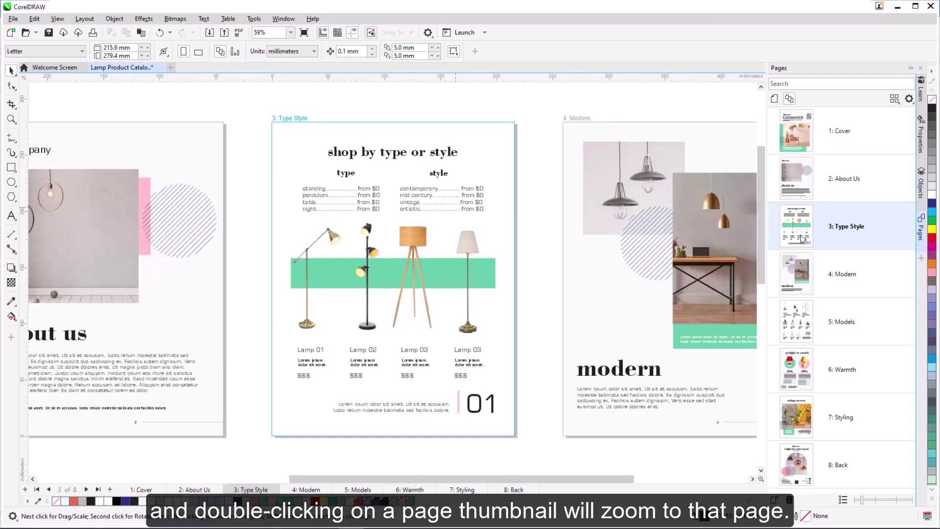
Return from multi-page view to single-page view with the Type Style page active.
scroll(595, 193, down, 5)
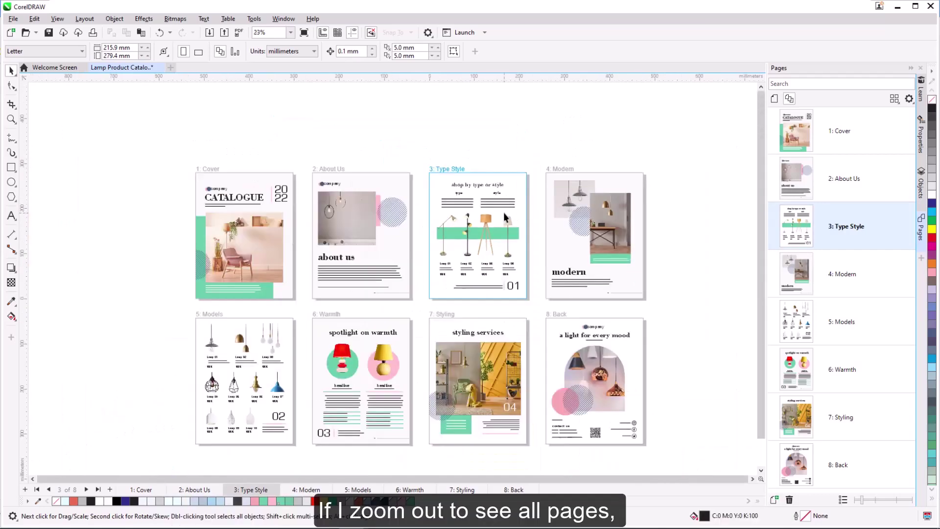
scroll(503, 212, down, 2)
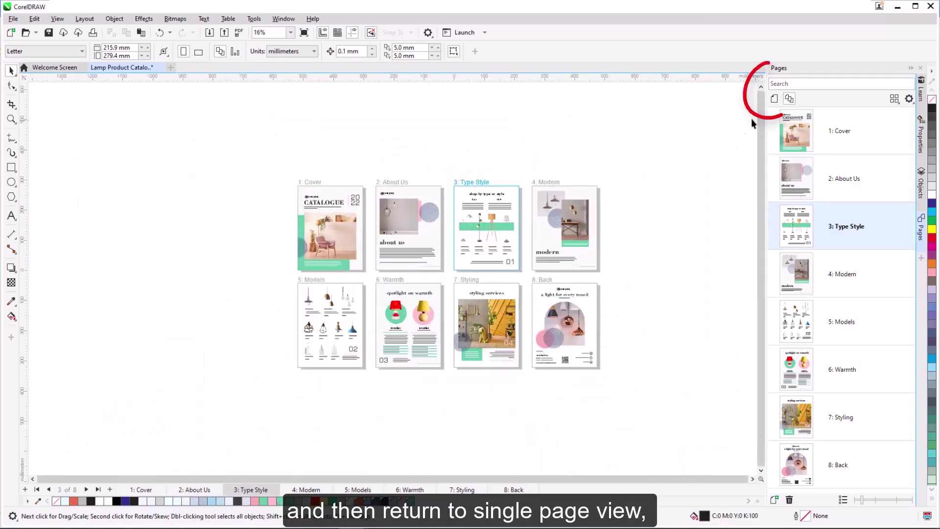
click(774, 99)
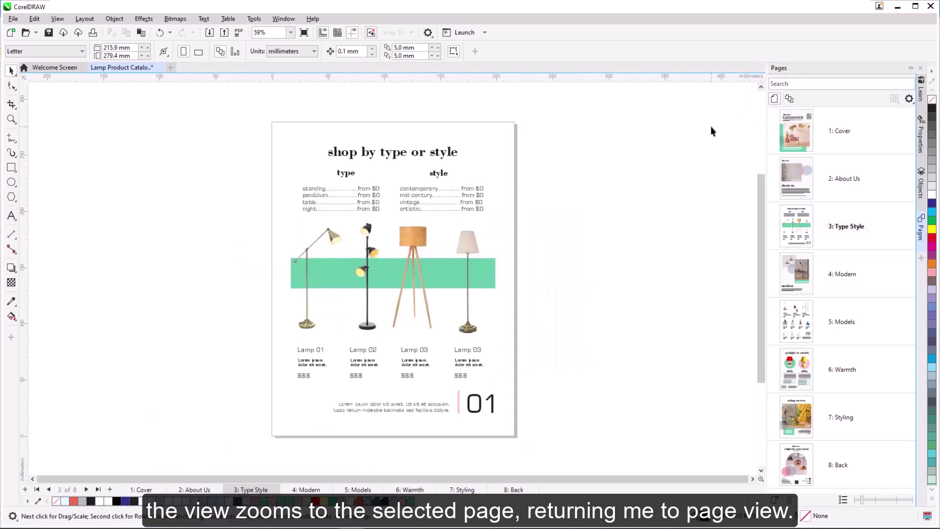
Display all pages in multi-page view, arranged in 3 columns with 60 mm spacing between pages.
click(789, 99)
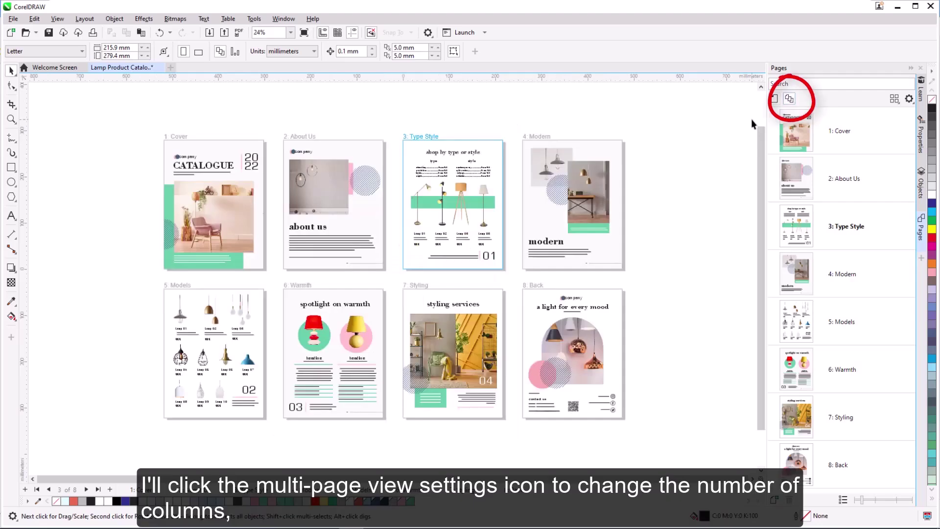
click(896, 101)
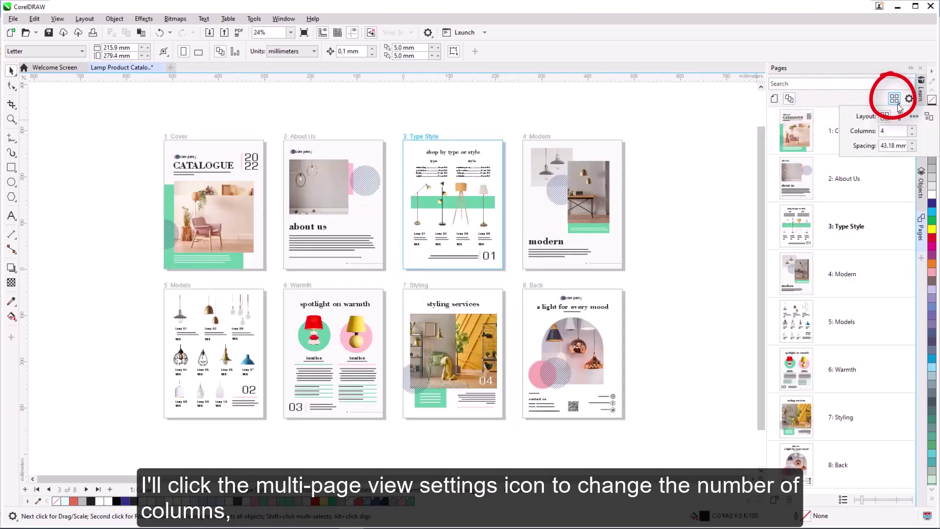
click(912, 133)
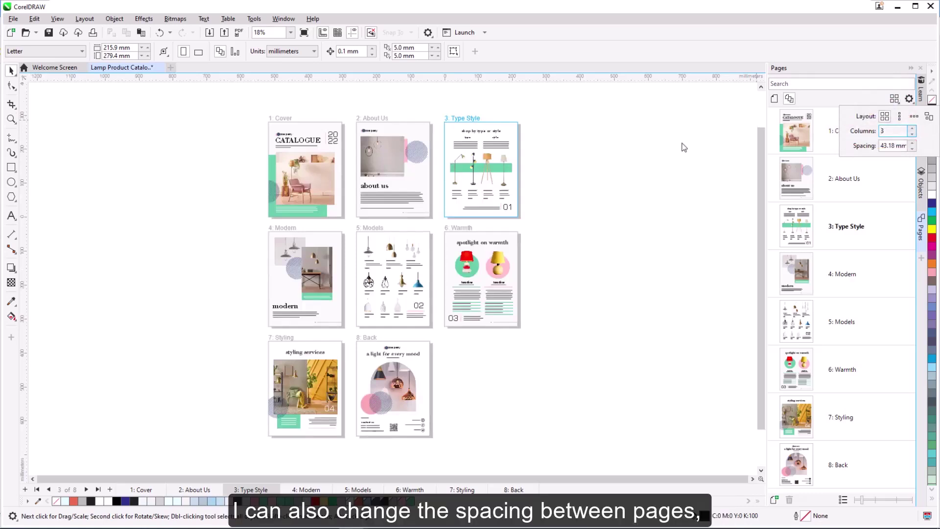
double_click(920, 144)
text(60)
key(Return)
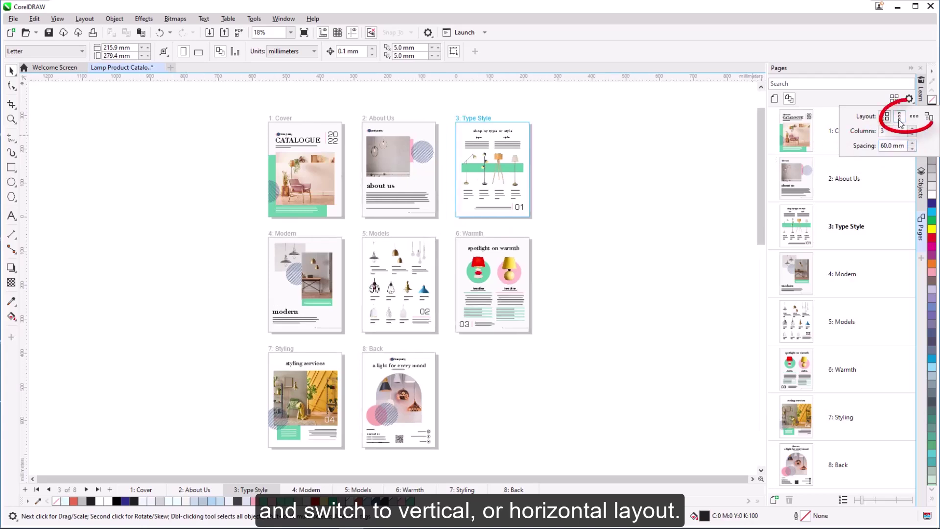
Try the vertical and horizontal multi-page layouts, and return the pages to a grid with 4 columns.
click(899, 118)
click(913, 116)
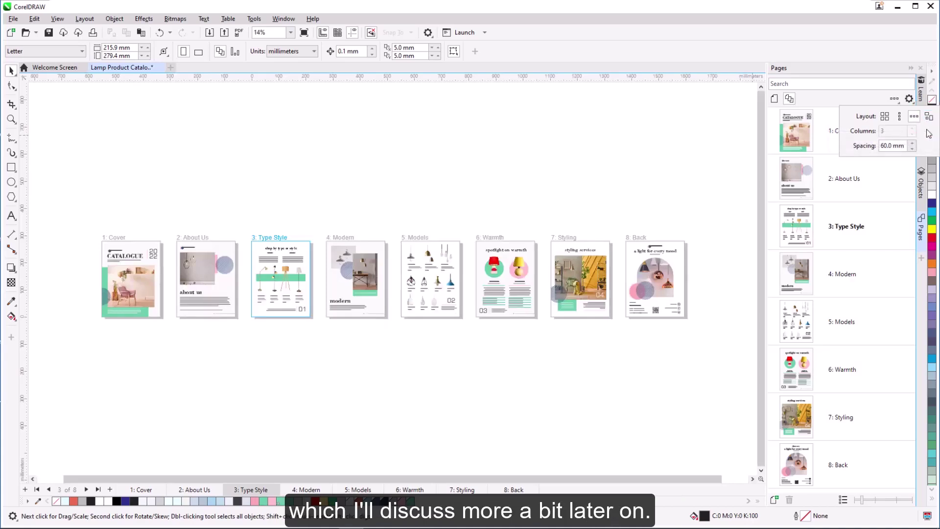
click(884, 118)
click(912, 129)
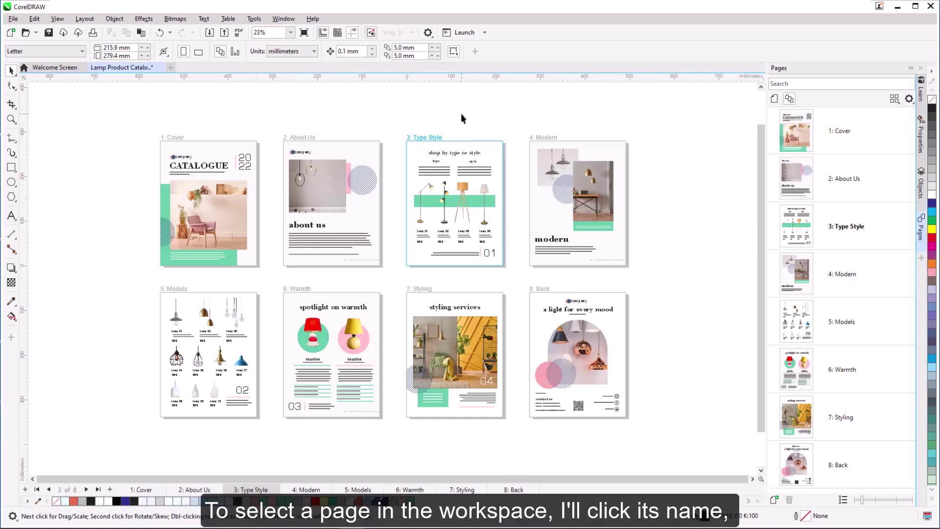
Select the Type Style page by its name in the workspace and view its page options.
click(439, 139)
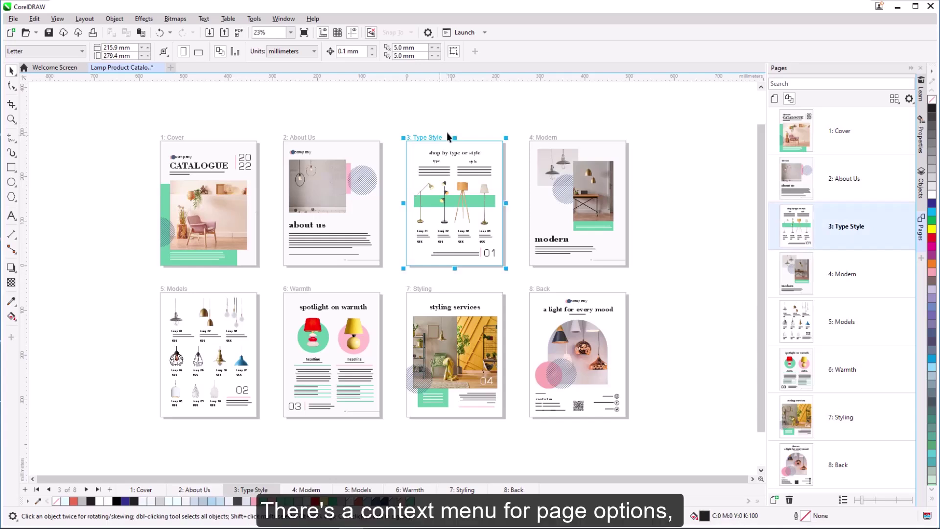
right_click(442, 136)
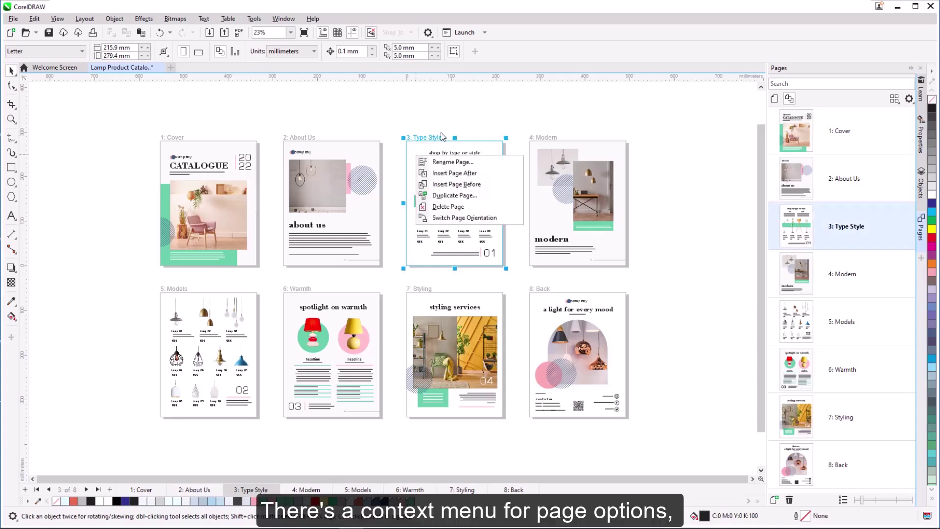
key(Escape)
Try resizing the pages to about 265 × 343 mm, with equal margins, and to about 298 mm wide, undoing each change.
drag(505, 269, 556, 296)
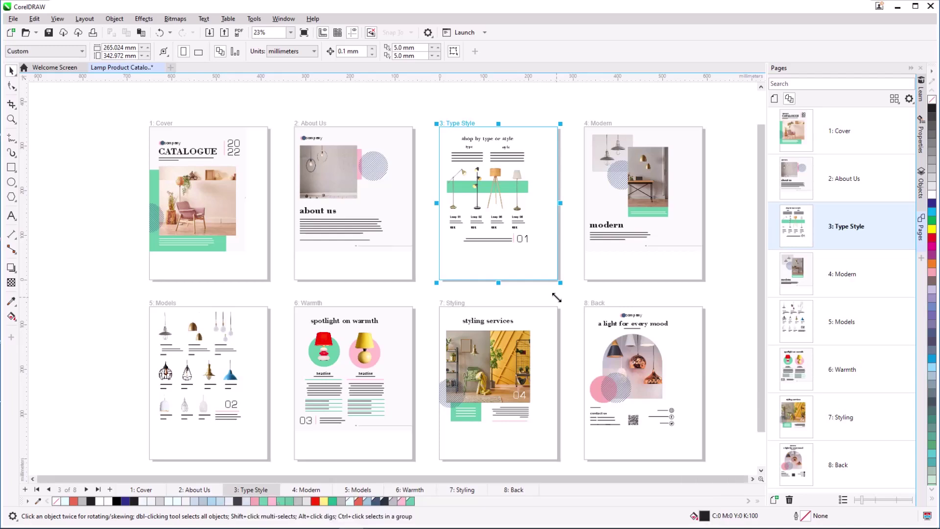
key(ctrl+z)
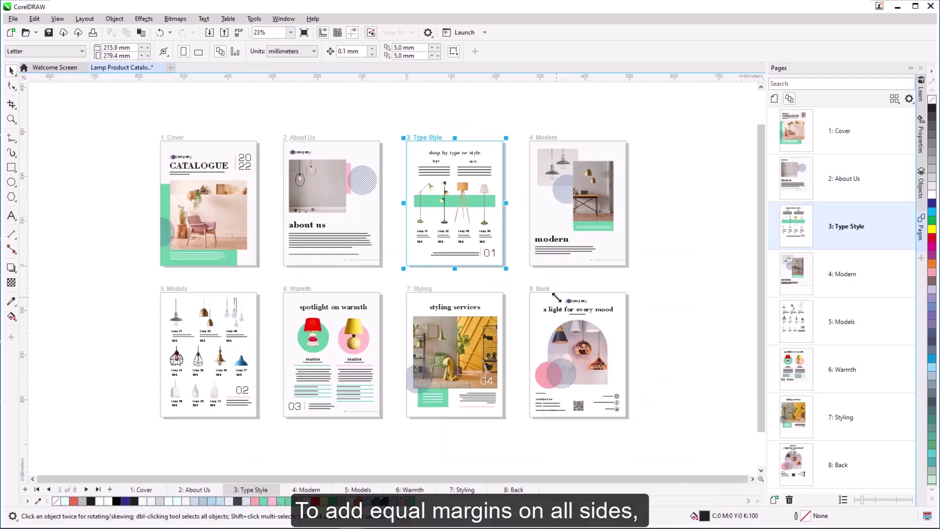
drag(507, 269, 542, 288)
key(ctrl+z)
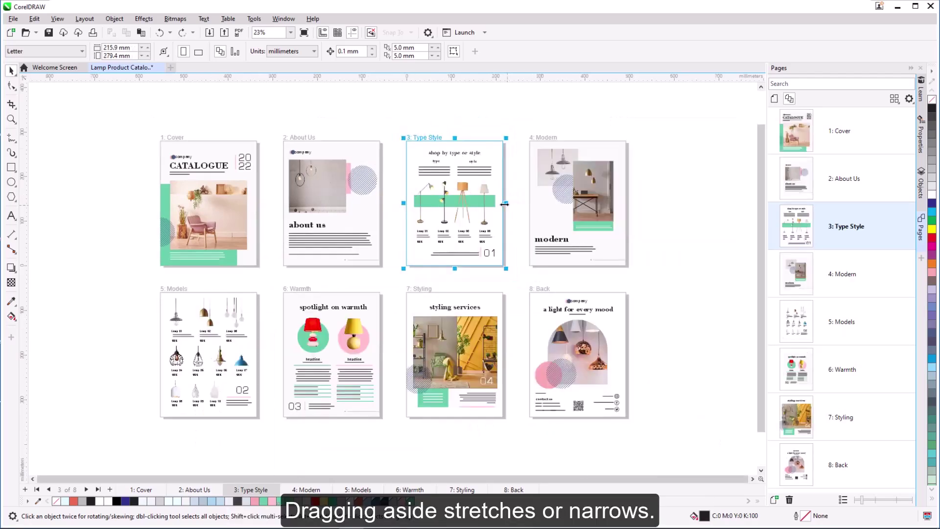
drag(508, 203, 551, 204)
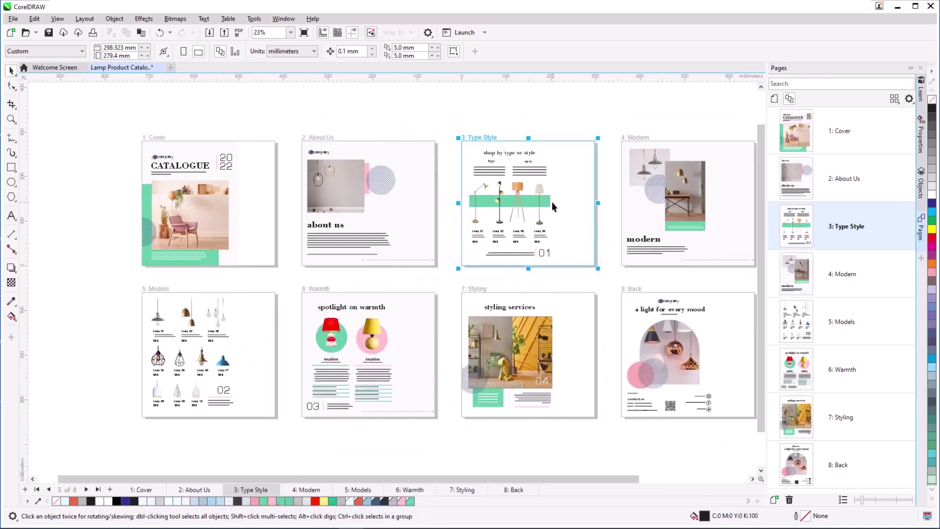
key(ctrl+z)
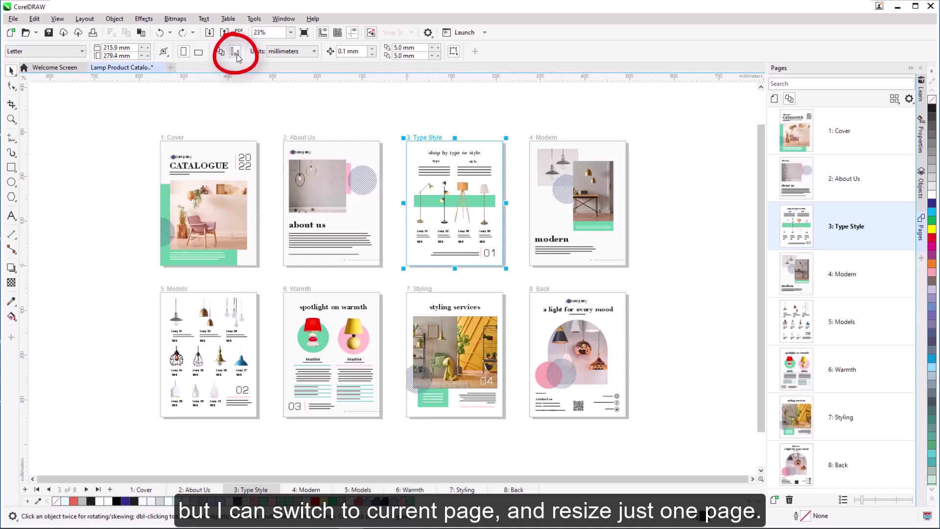
Select the Back page, try enlarging it from its corner, and undo the resize.
click(556, 290)
drag(630, 419, 664, 436)
key(ctrl+z)
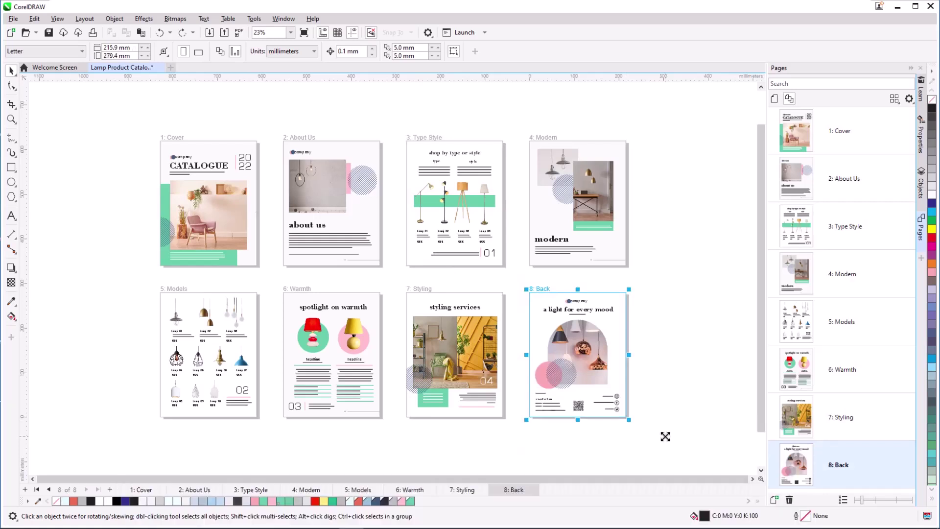
Swap the photos of two pages, placing the pendant-lamp photo on the Cover and the armchair photo on the Back page.
click(577, 353)
drag(577, 353, 222, 221)
right_click(578, 352)
mouse_move(636, 155)
click(715, 182)
key(Escape)
drag(215, 224, 206, 234)
click(658, 210)
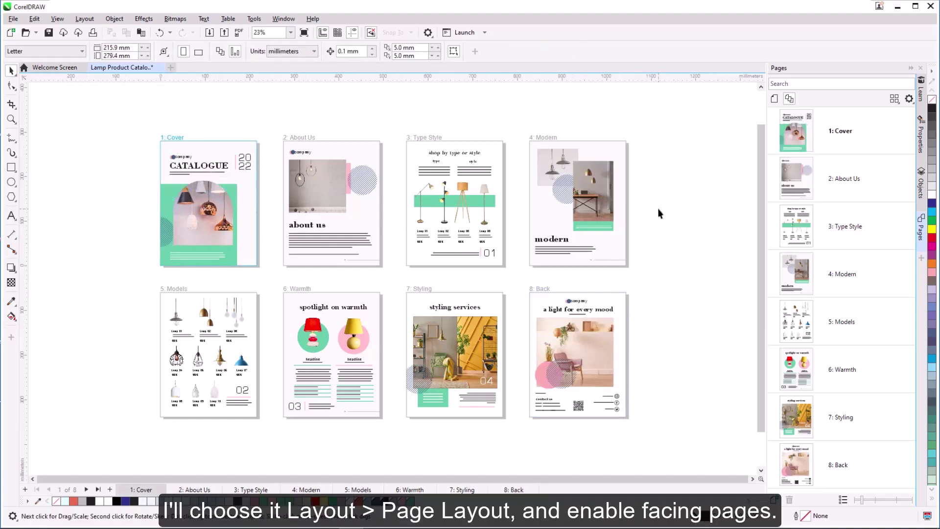
Enable facing pages in the document's page layout options.
click(93, 20)
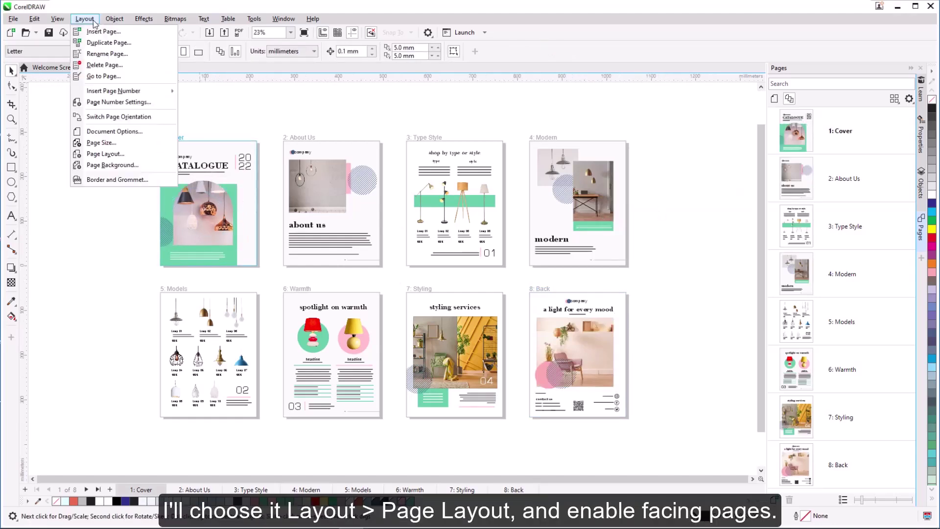
click(129, 154)
click(386, 212)
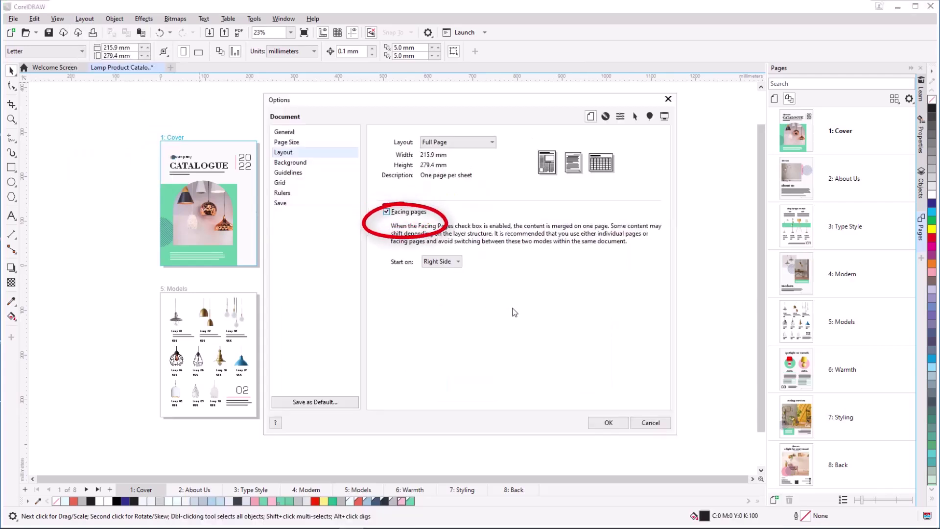
click(609, 422)
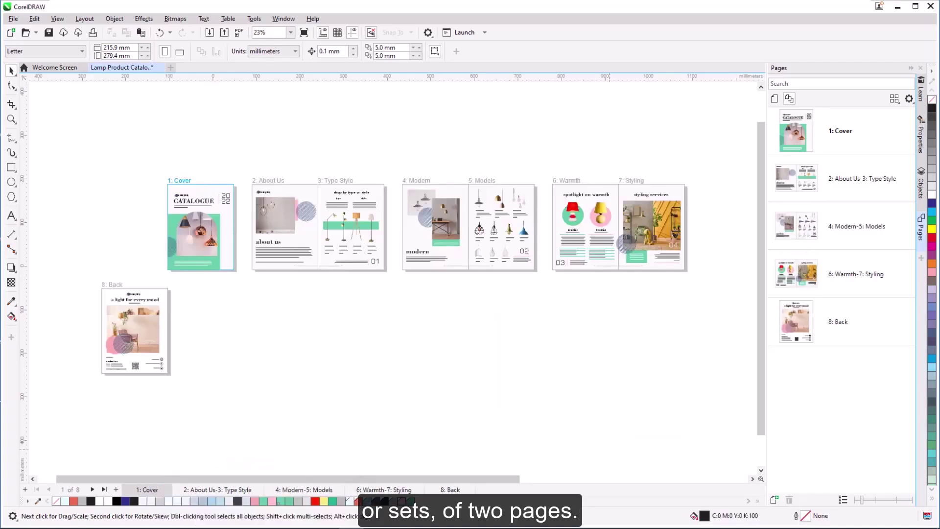
Preview the facing-page spreads in a vertical layout and return them to a grid with three columns.
click(894, 98)
click(899, 116)
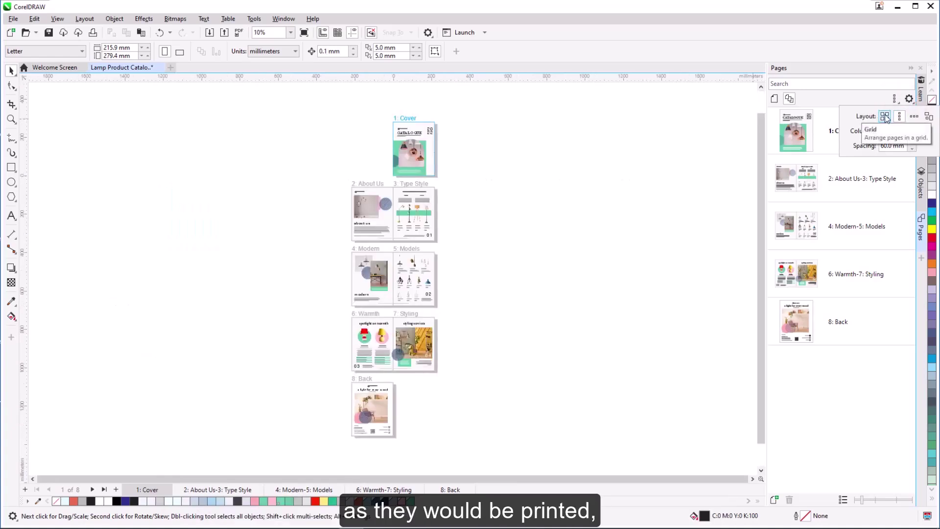
click(884, 116)
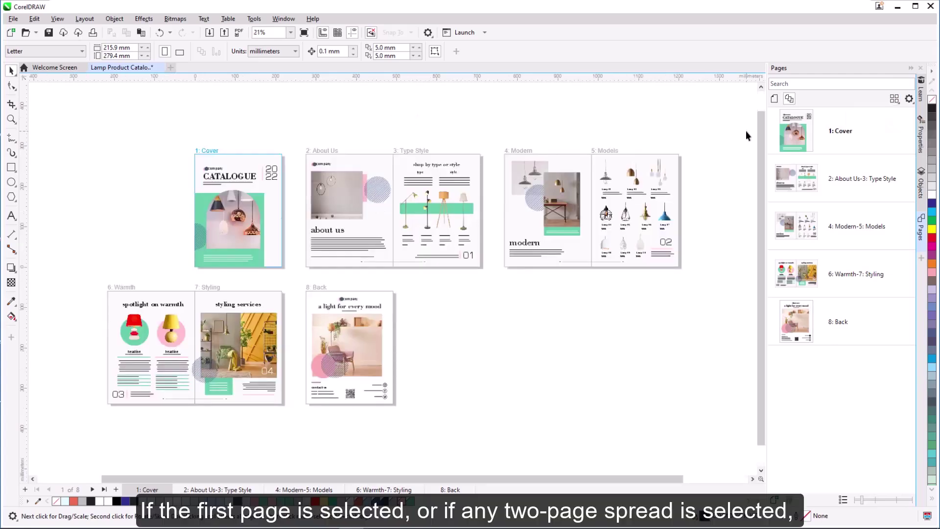
Insert a new spread after the About Us and Type Style spread, and undo the insertion.
click(331, 151)
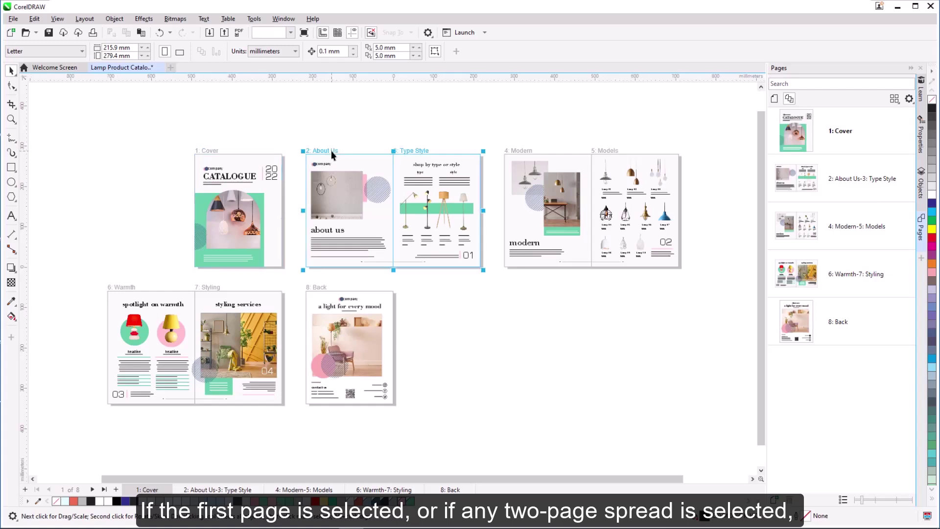
right_click(331, 150)
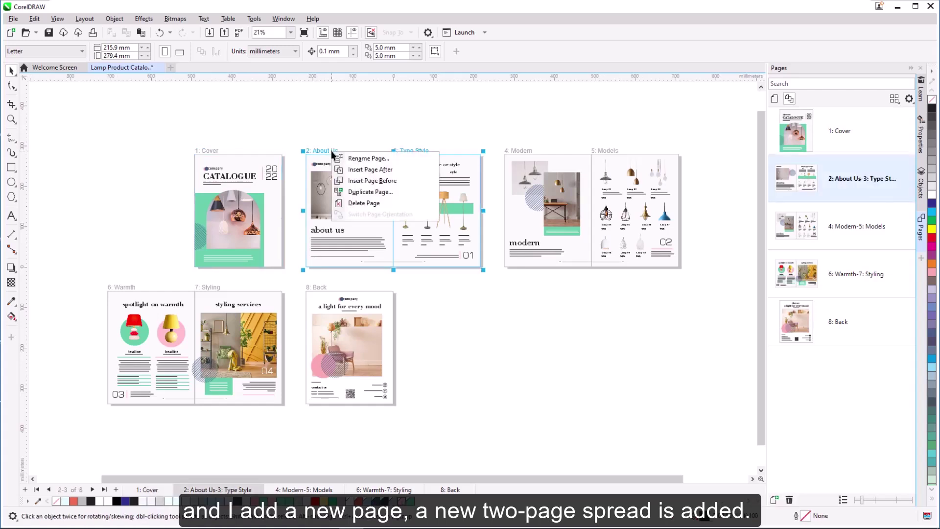
click(386, 169)
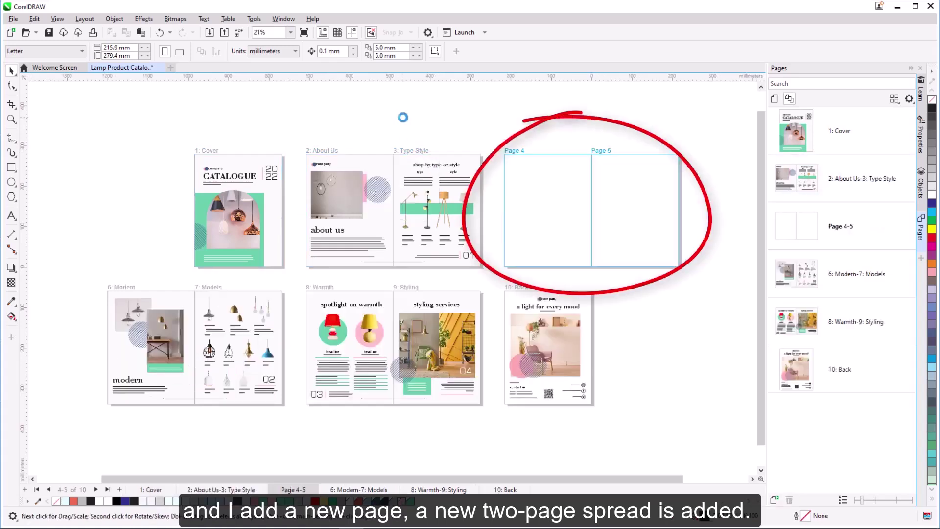
key(ctrl+z)
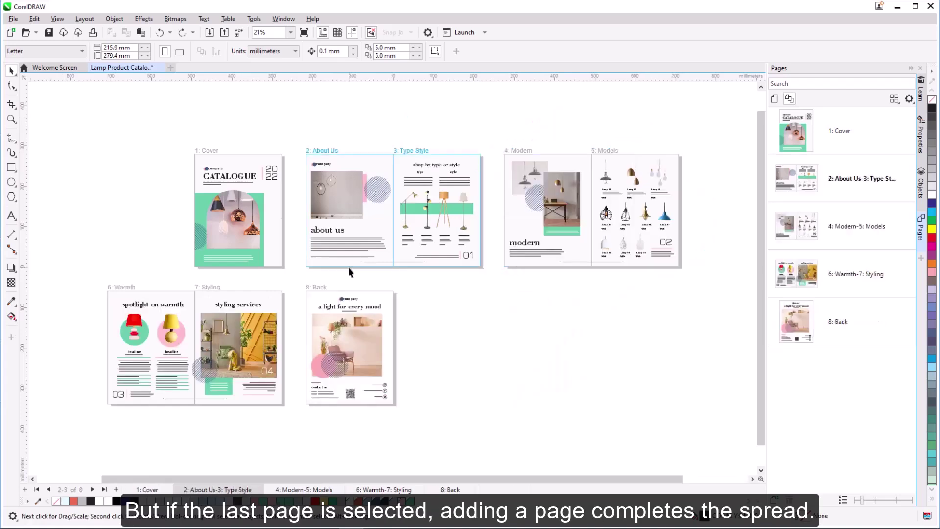
Insert one page after the Back page and a second one after that spread, and undo both insertions.
click(323, 293)
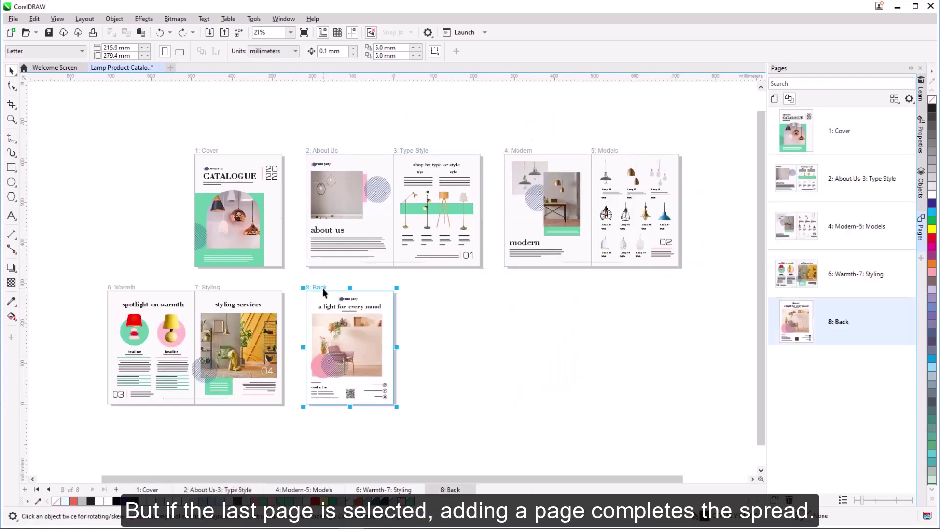
right_click(323, 292)
click(422, 311)
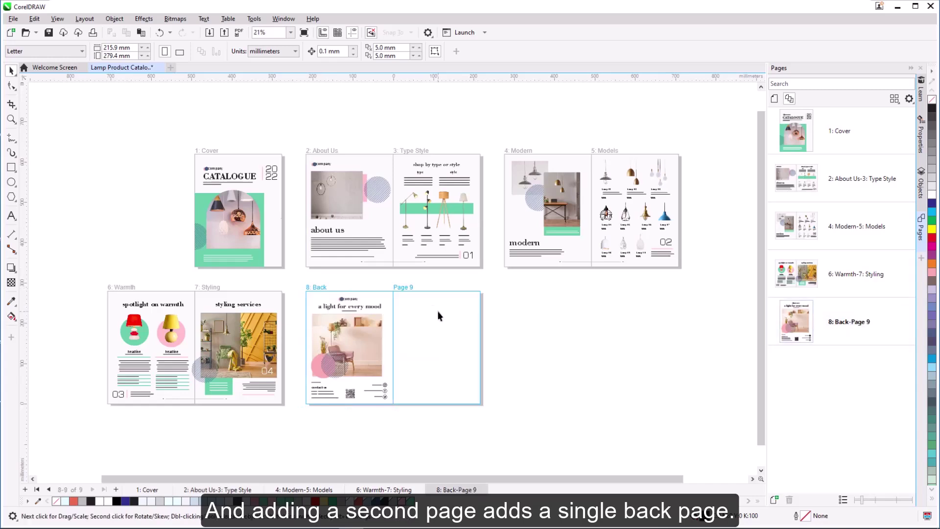
right_click(400, 288)
click(433, 306)
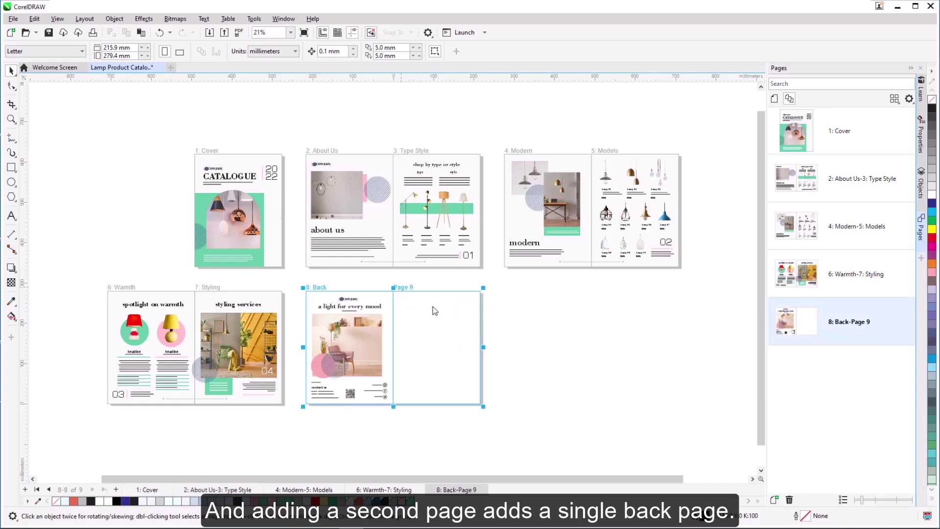
key(ctrl+z)
key(ctrl+z)
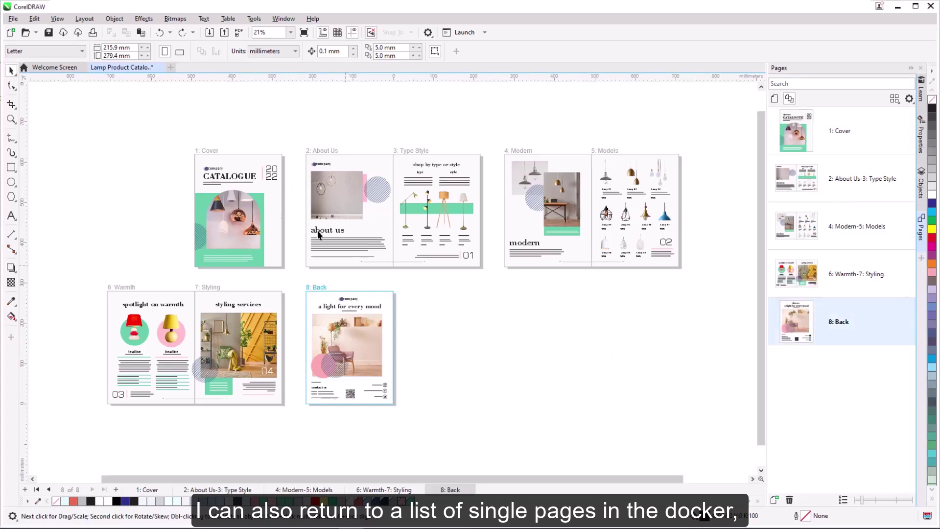
Select the Cover page and list the facing pages as single pages in the Pages docker.
click(212, 149)
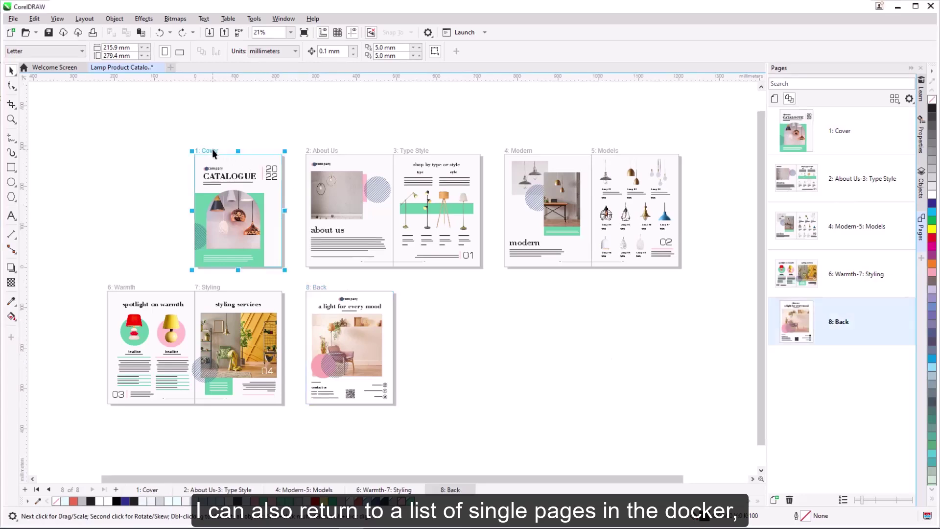
click(909, 98)
click(906, 160)
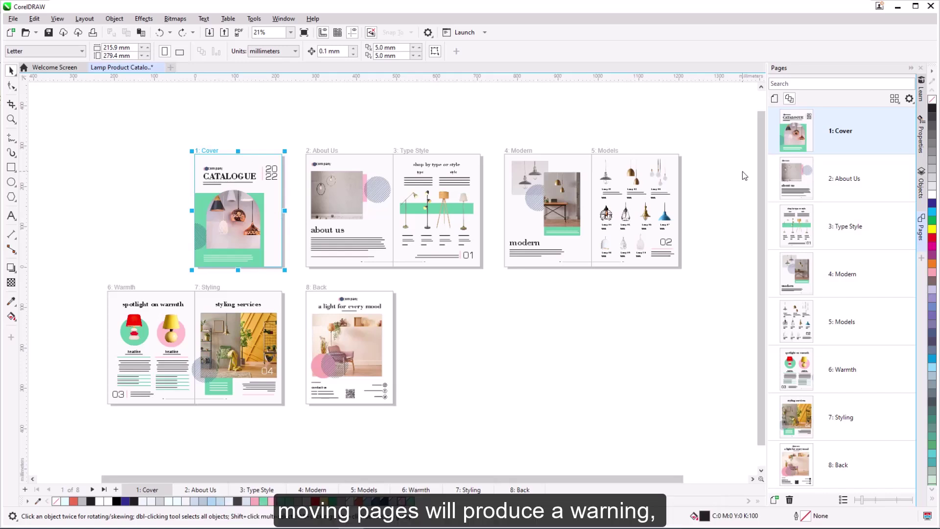
Try to move the Type Style page below Modern, cancel the move, and switch to single-page view.
drag(847, 227, 847, 295)
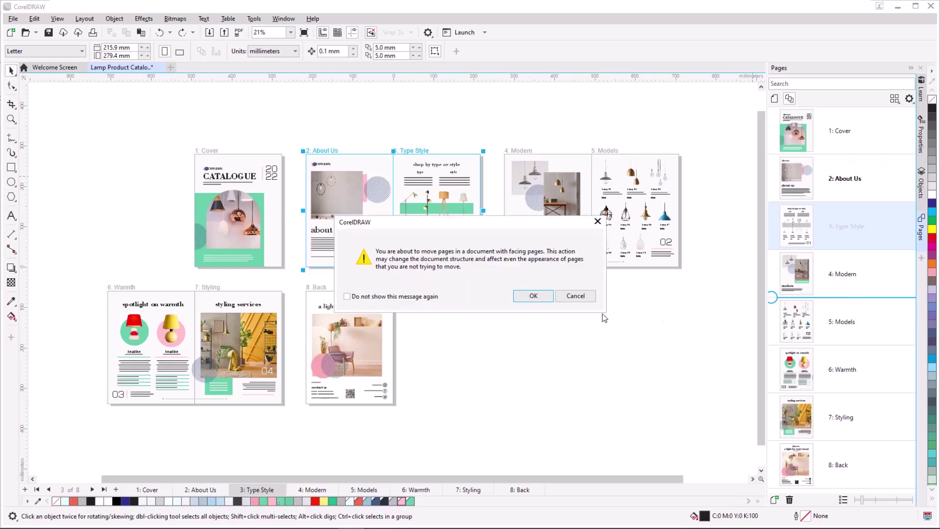
click(589, 297)
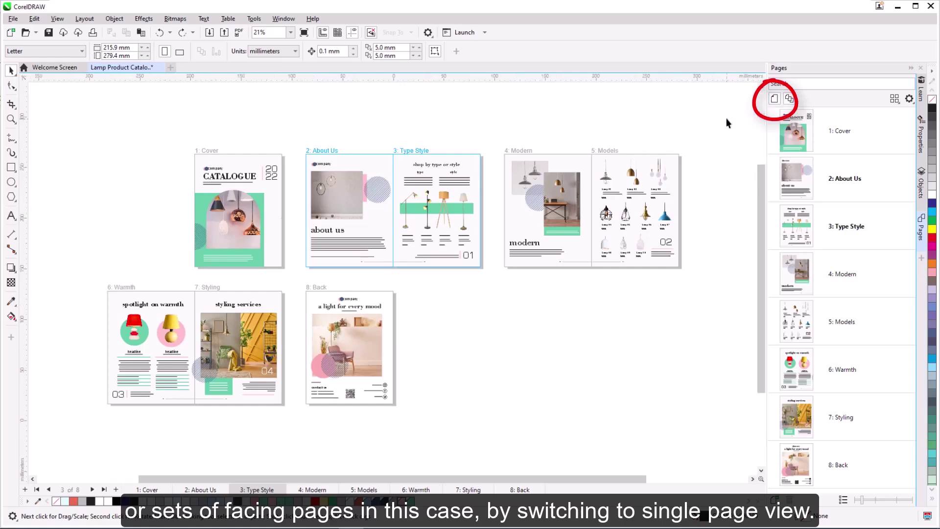
click(773, 98)
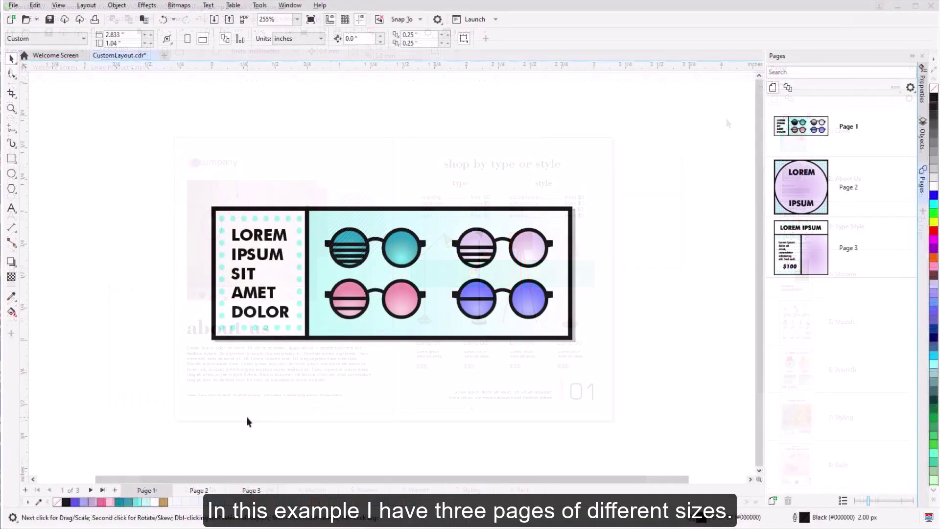
View Page 2 and Page 3 of the CustomLayout.cdr document to compare their sizes.
click(219, 491)
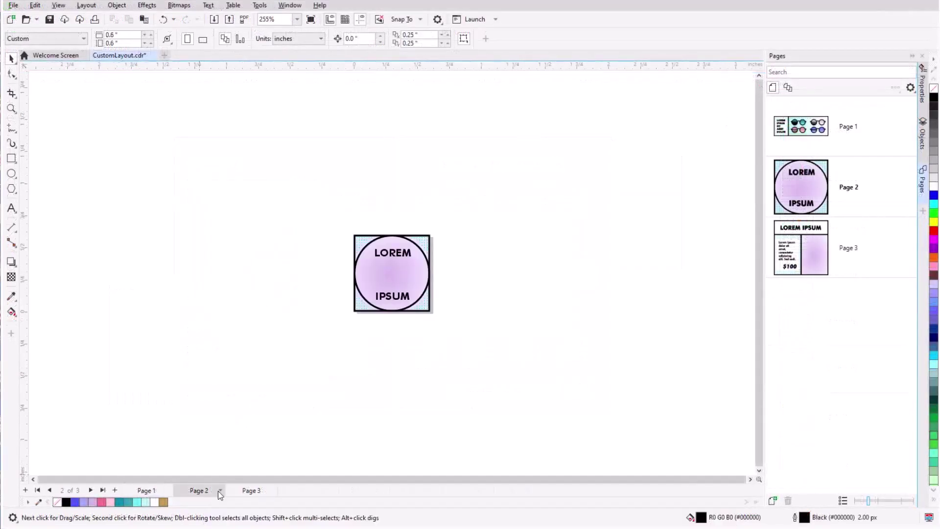
click(244, 491)
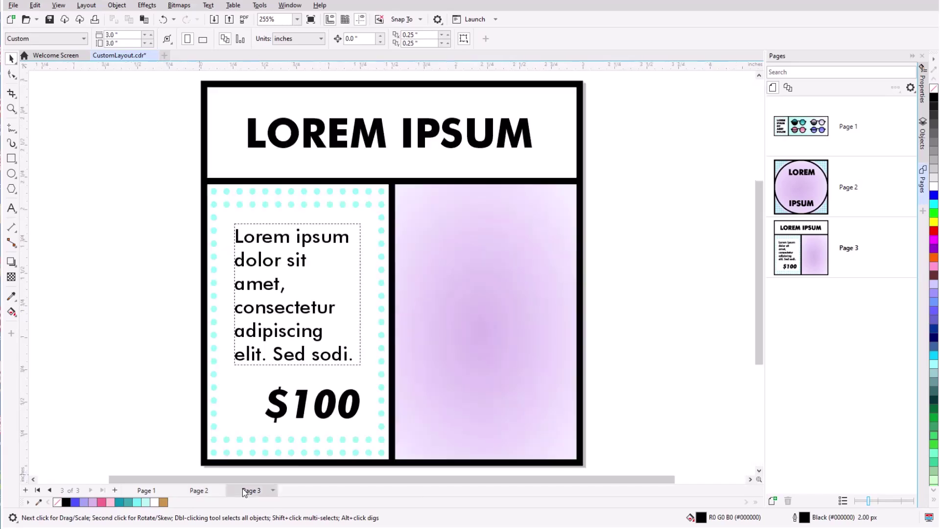
Show all pages of the document together in multipage view and switch the page arrangement to the custom layout.
click(787, 88)
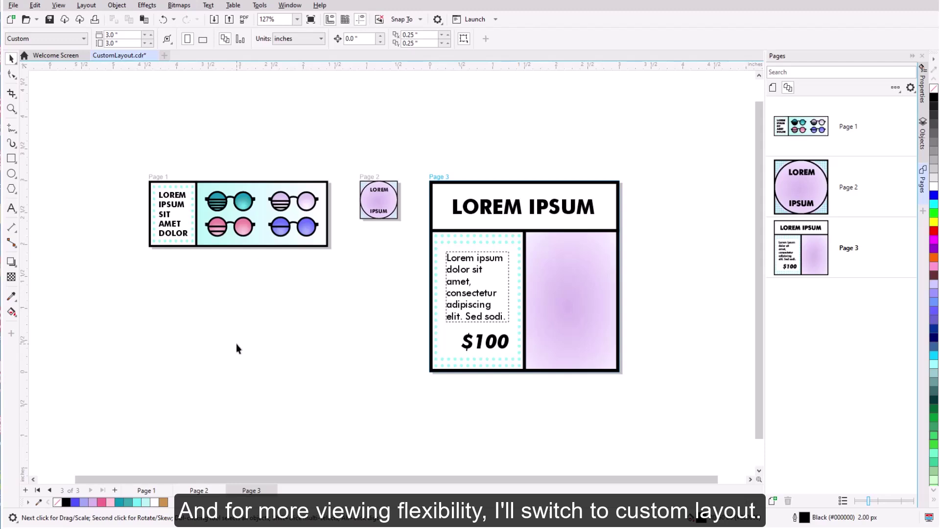
click(895, 88)
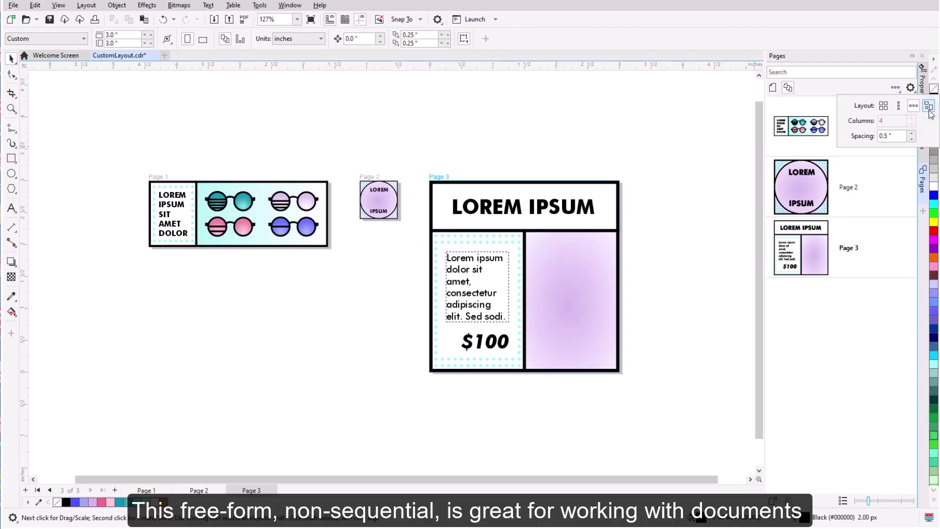
click(928, 107)
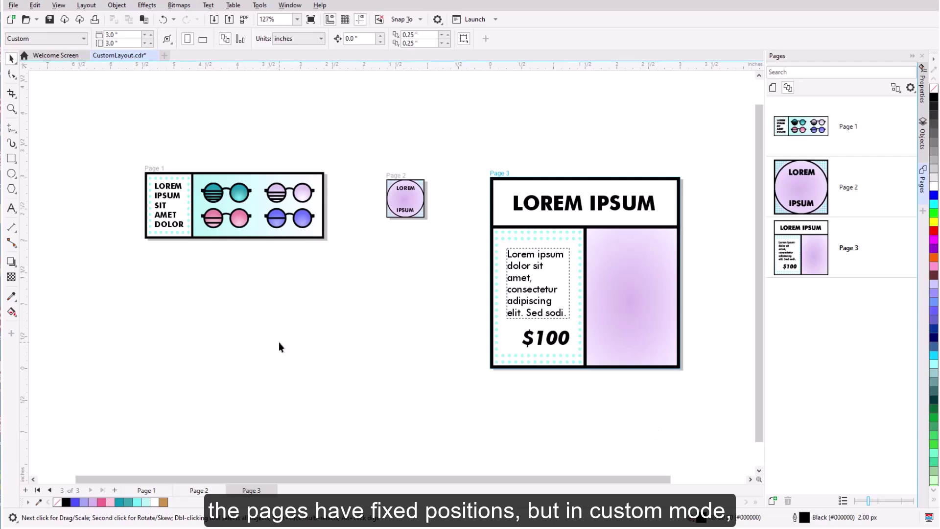
Move Page 1 to just below Page 3 and Page 2 to the right of Page 3, forming a compact arrangement.
click(158, 170)
drag(157, 170, 514, 389)
click(395, 174)
drag(395, 175, 709, 325)
key(h)
scroll(659, 392, up, 1)
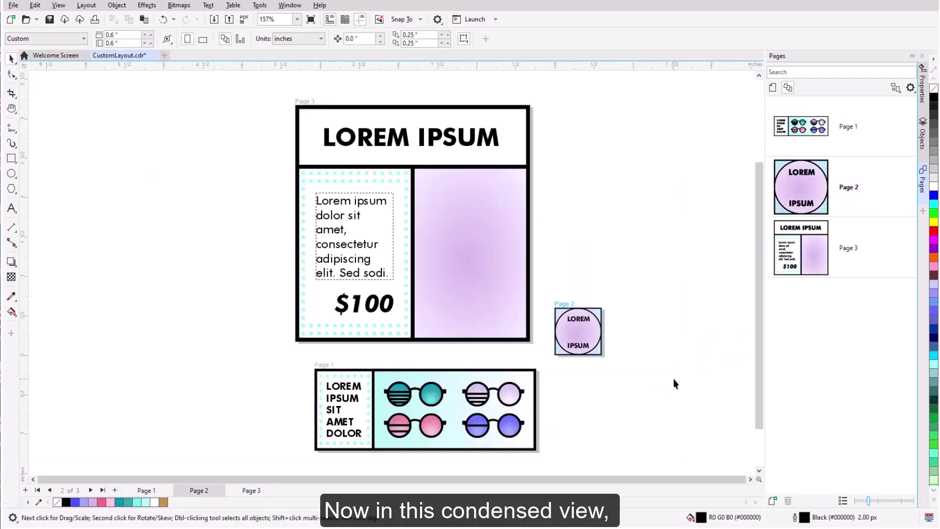
Copy the teal and pink striped glasses from Page 1 onto Page 3's purple panel and enlarge them to about 260%.
key(space)
click(415, 398)
shift+click(412, 425)
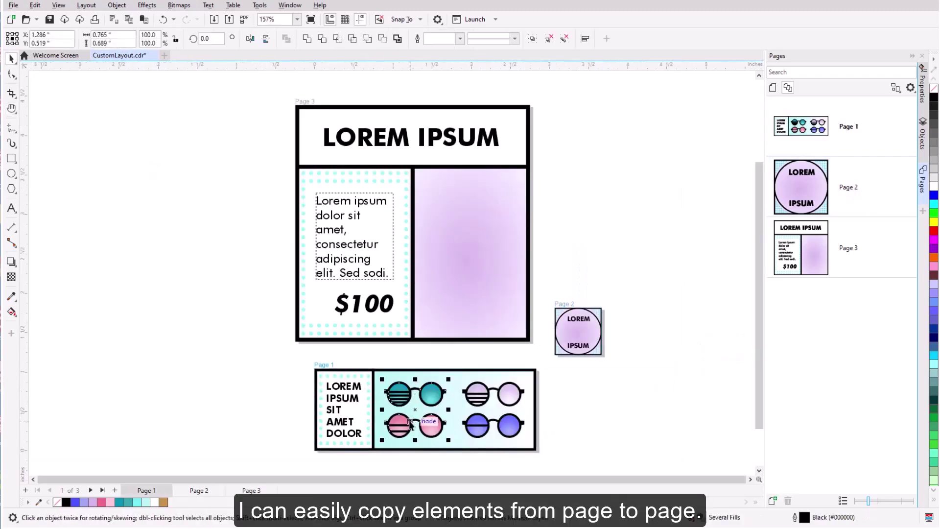
key(ctrl+d)
drag(416, 416, 454, 210)
drag(486, 238, 613, 323)
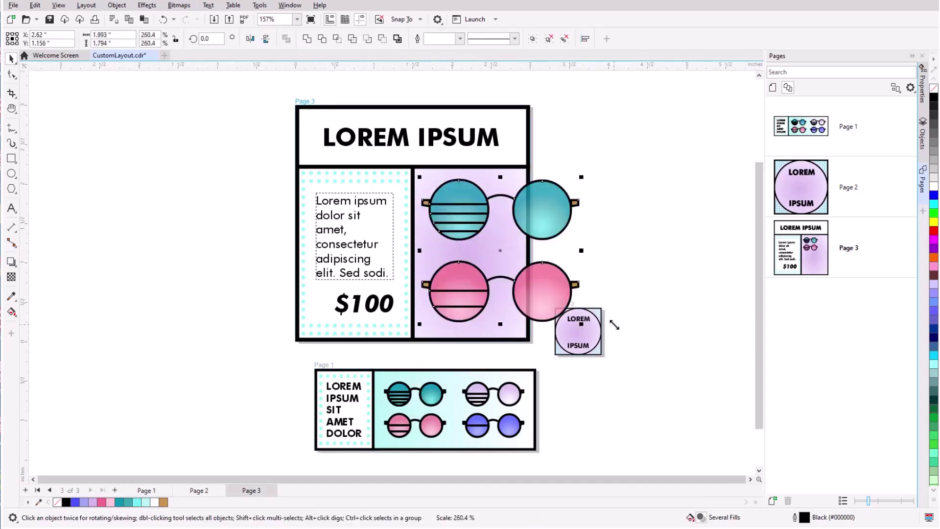
Set the outline width of the enlarged glasses on Page 3 to 8 px and deselect them.
click(460, 39)
click(458, 105)
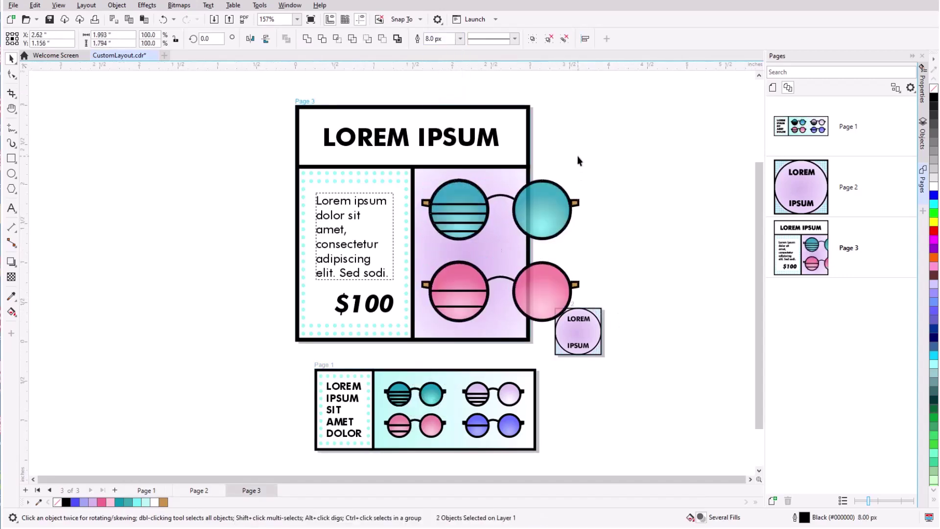
click(577, 155)
Copy the blue glasses from Page 1 onto Page 2, enlarge them to about 108% and centre them between LOREM and IPSUM.
click(864, 187)
click(485, 430)
drag(486, 431, 576, 335)
scroll(576, 336, up, 2)
drag(520, 319, 566, 319)
drag(614, 338, 581, 332)
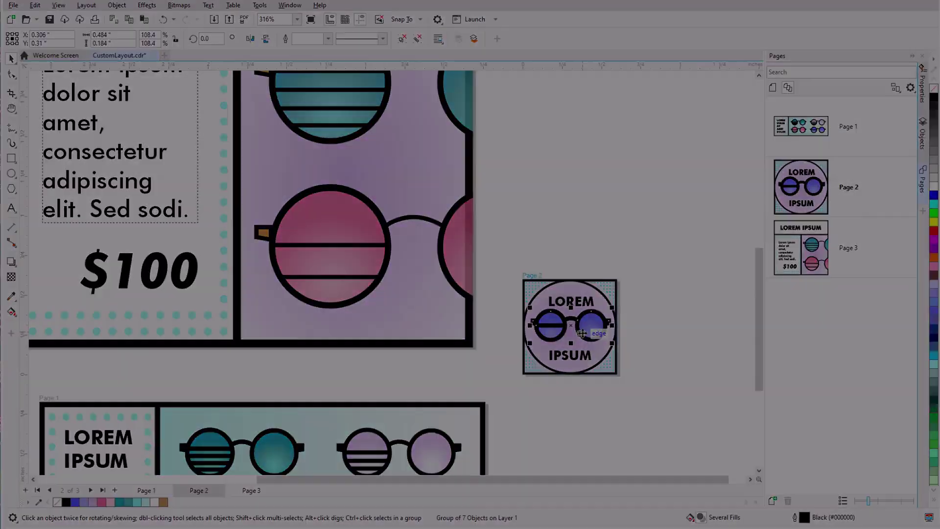